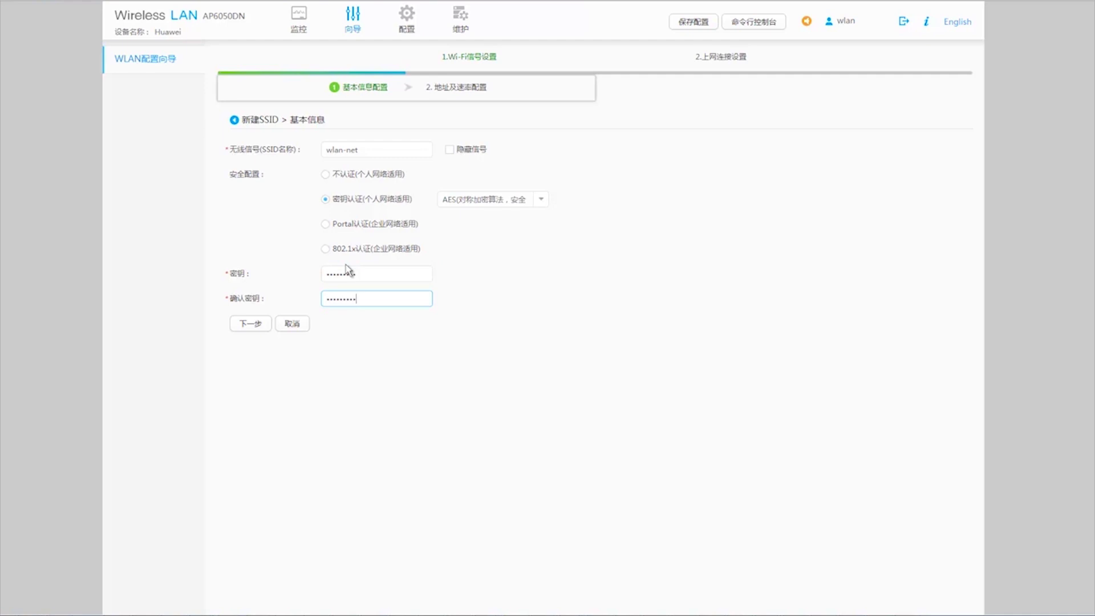
- Set the wlan-net SSID's gateway IP address to 10.23.101.1 and finish creating the SSID
left_click(257, 323)
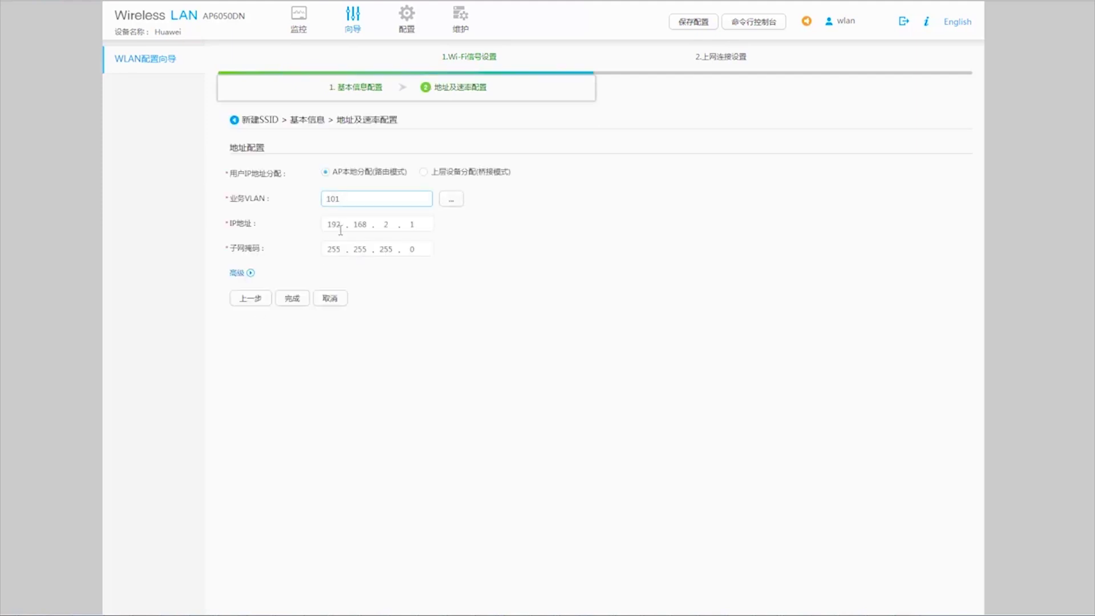
double_click(331, 223)
type("10")
key("period")
type("23 . ")
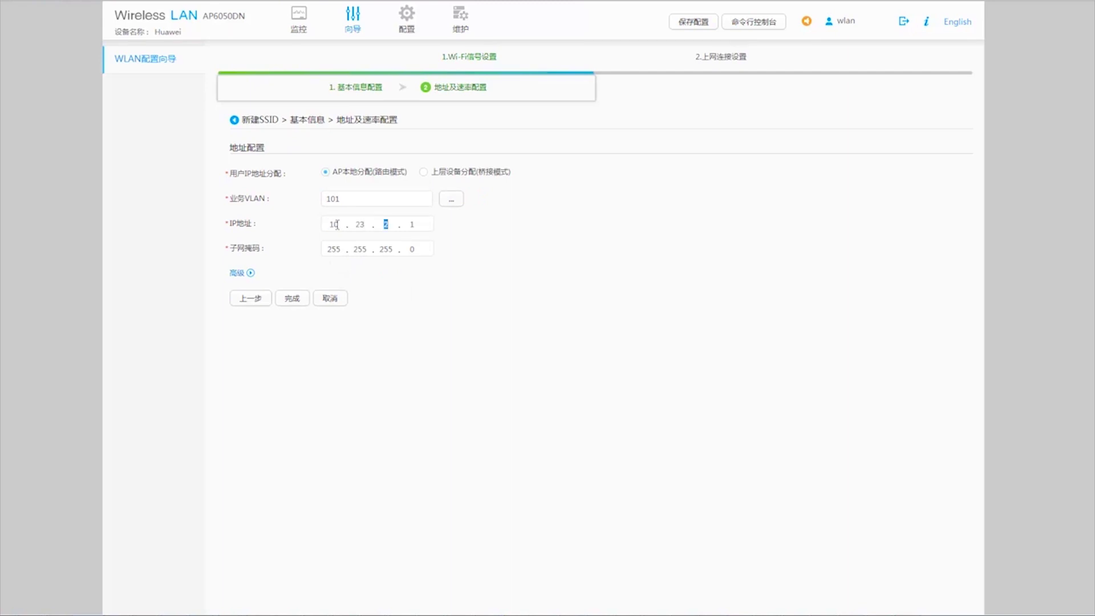
type("101")
key("period")
type("1")
left_click(297, 300)
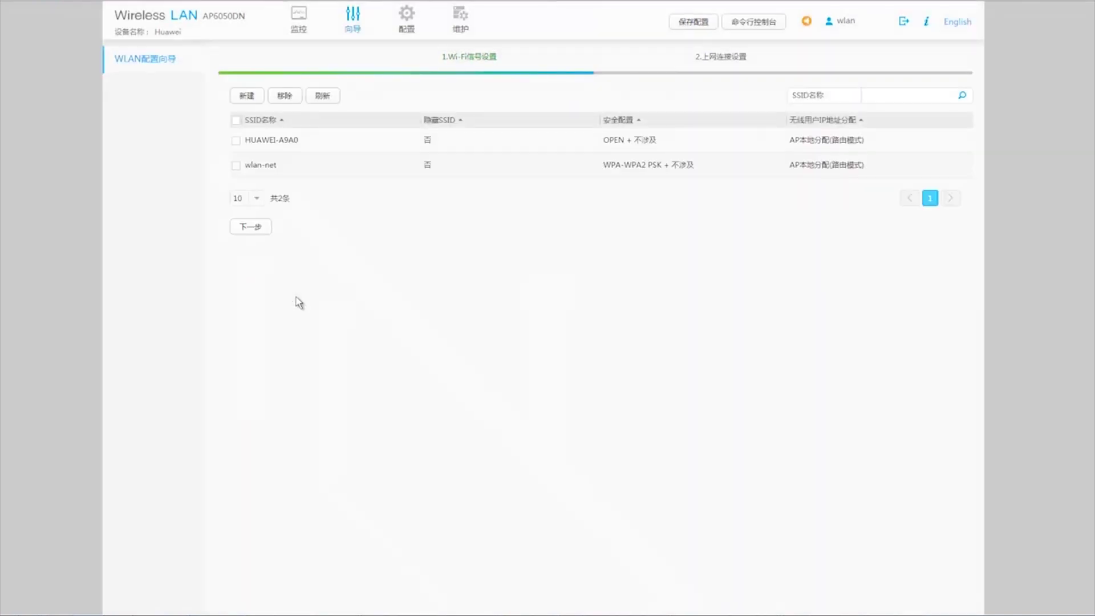
- Add VLAN 200 as a tagged VLAN in the advanced Internet connection settings and complete the WLAN configuration wizard
left_click(255, 227)
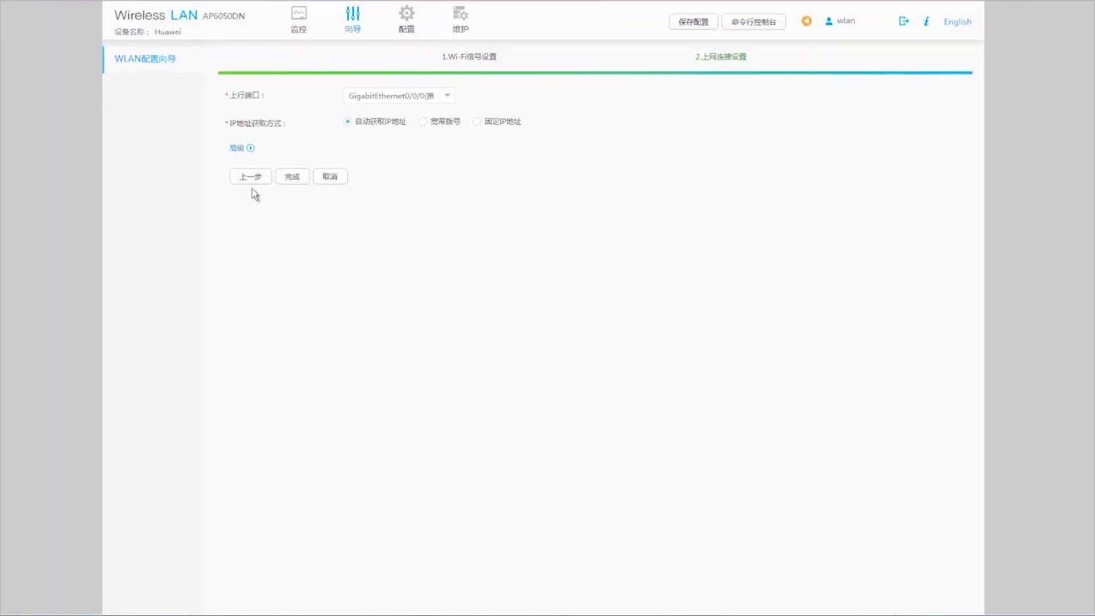
left_click(251, 149)
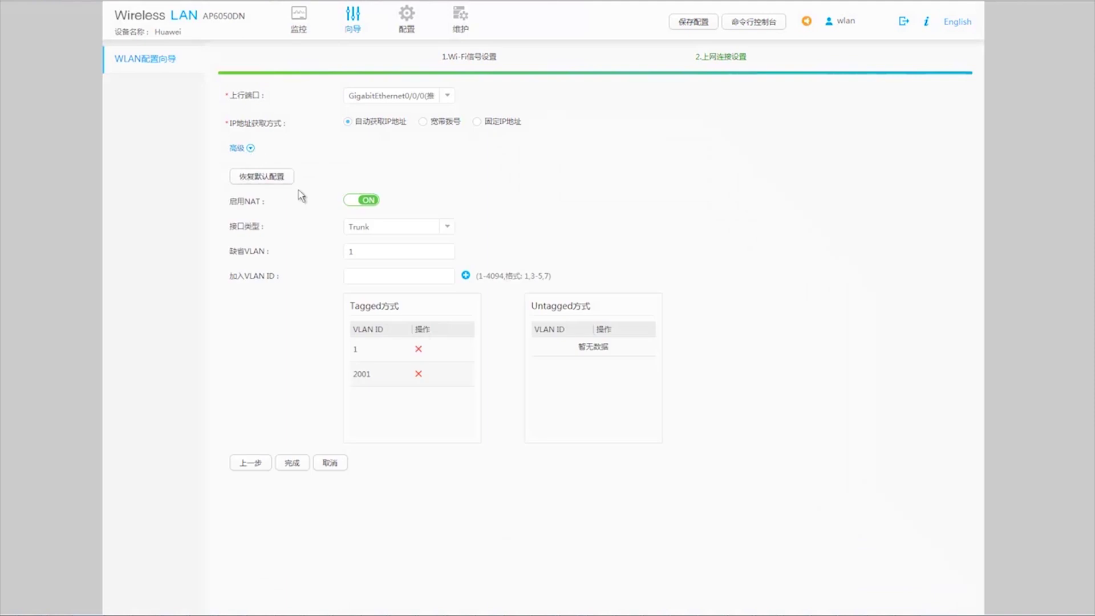
left_click(357, 274)
type("200")
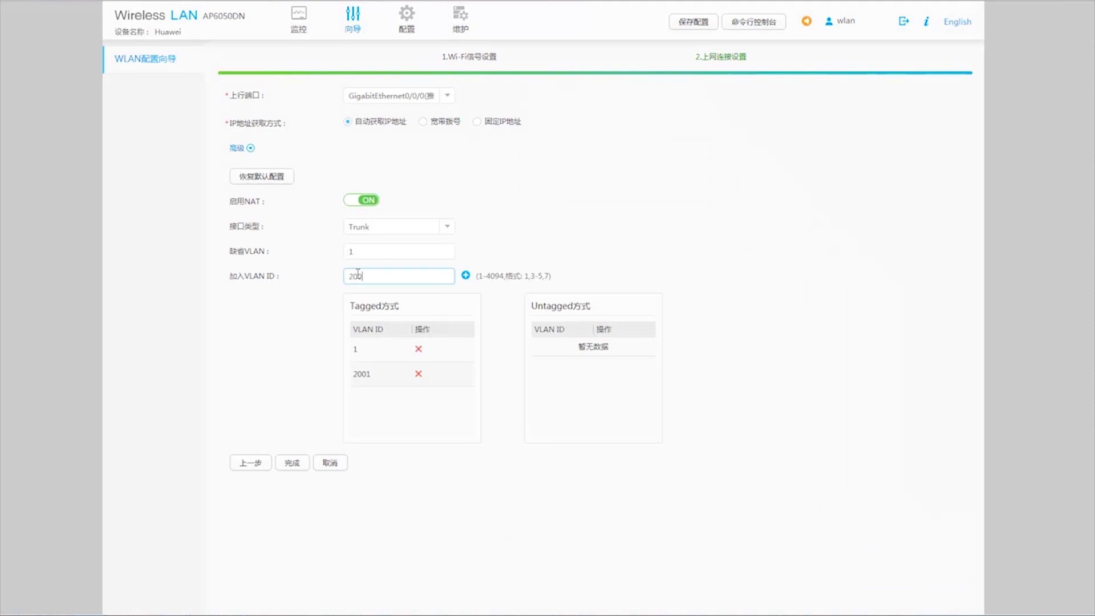
left_click(466, 276)
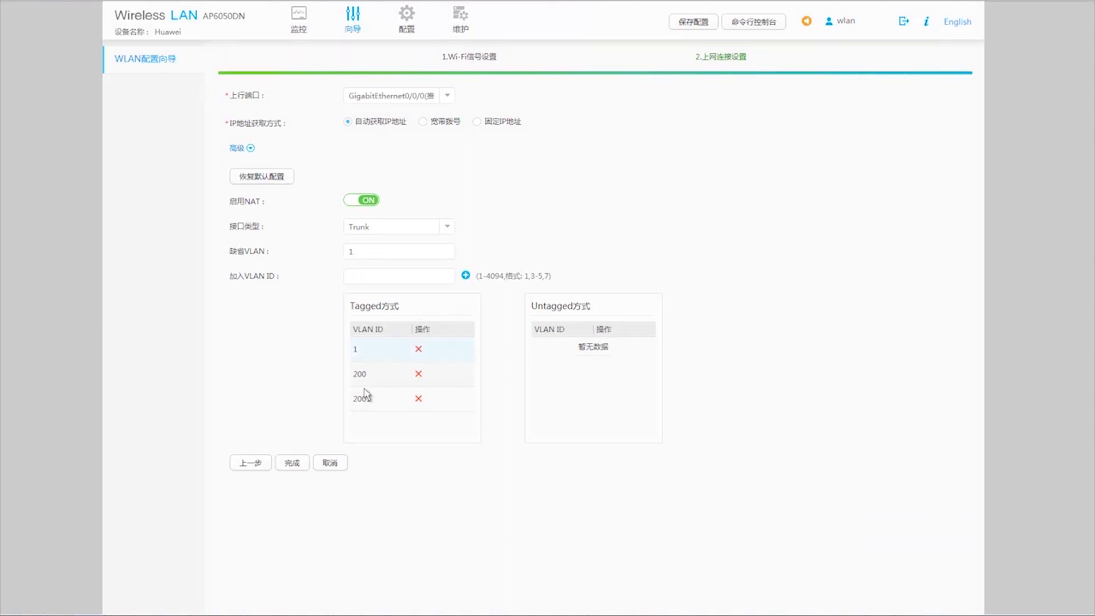
left_click(301, 466)
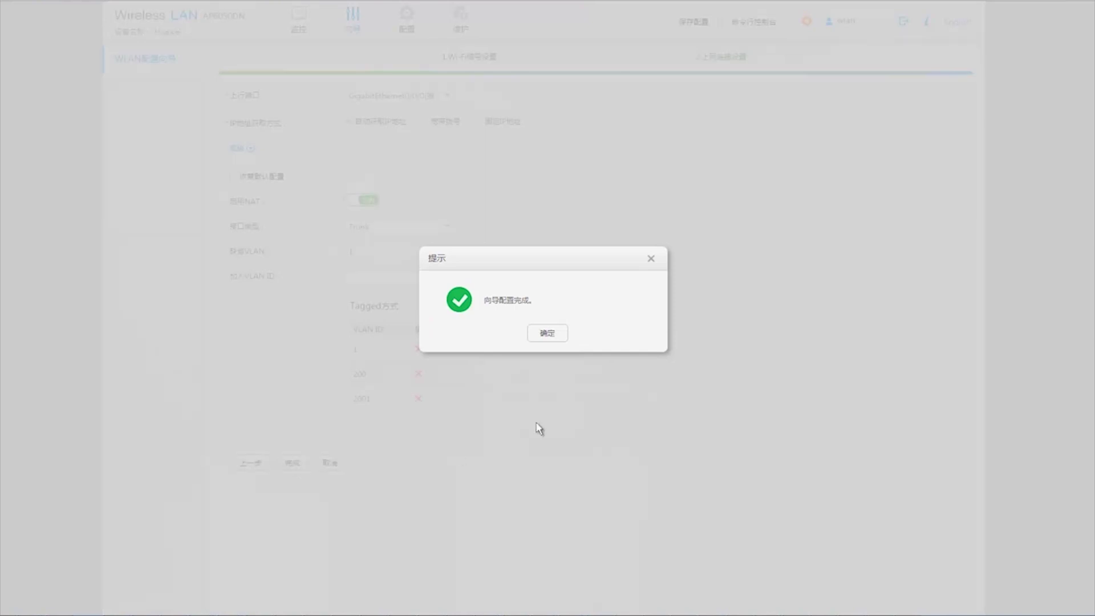
left_click(548, 334)
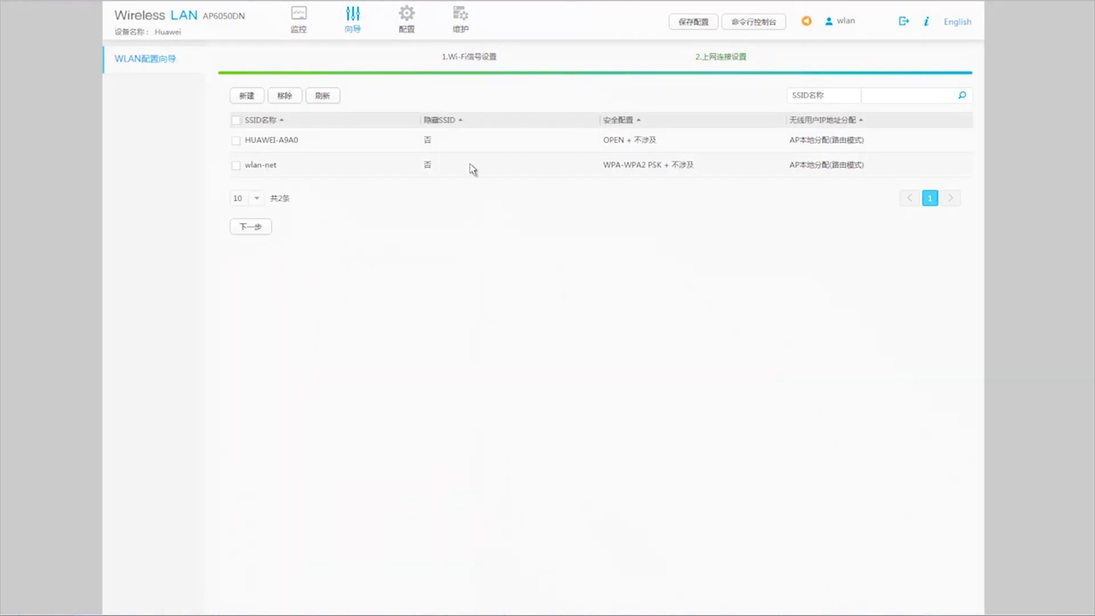
- Disable automatic channel tuning and automatic power tuning in radio 0's default RRM template, and apply the change
left_click(408, 22)
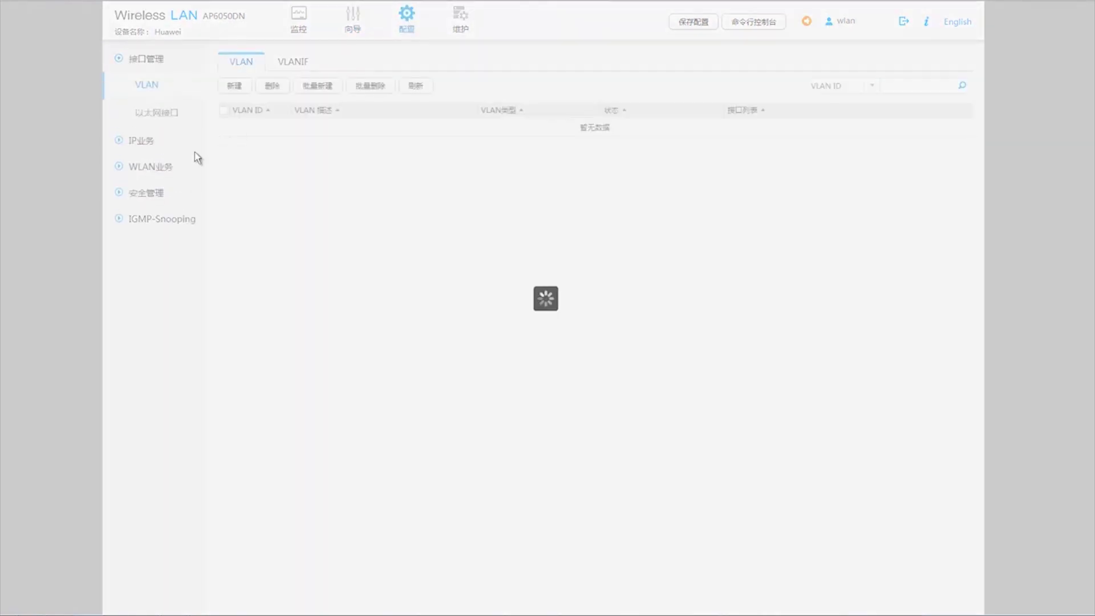
left_click(163, 169)
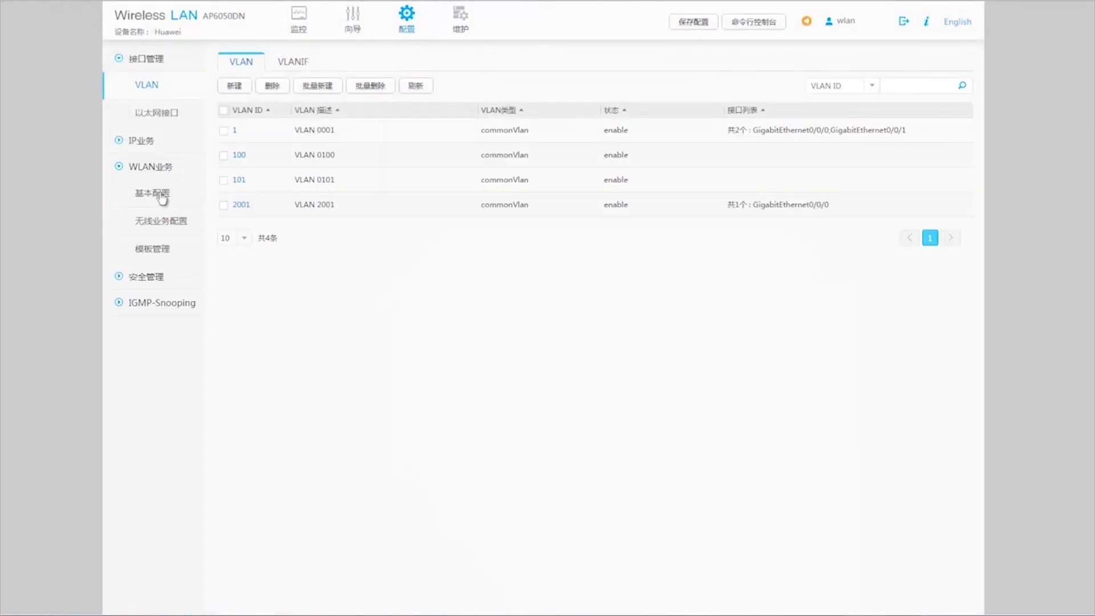
left_click(164, 227)
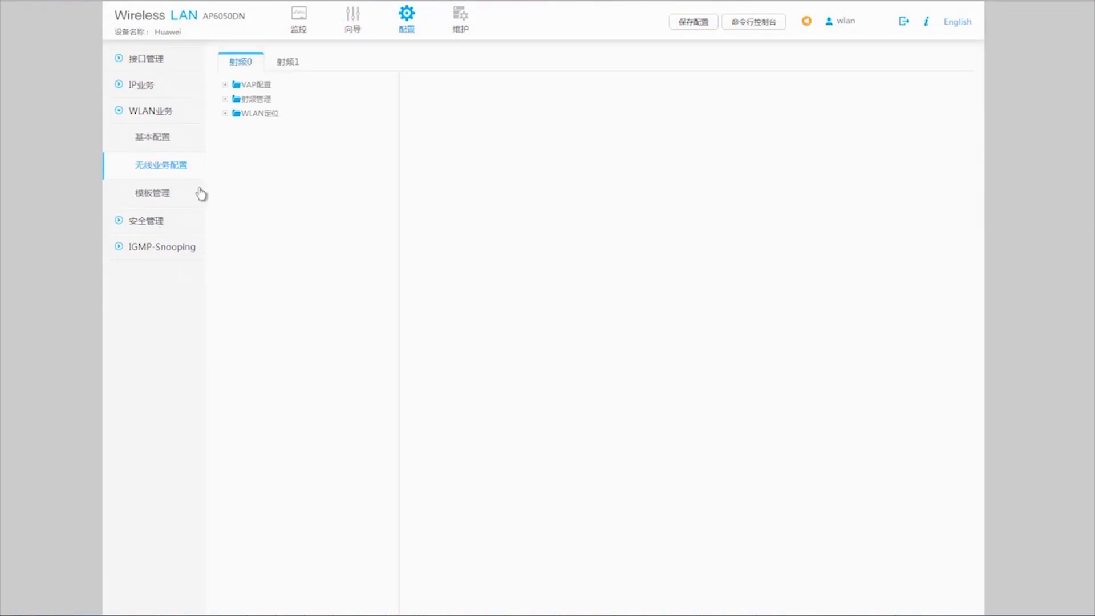
left_click(226, 99)
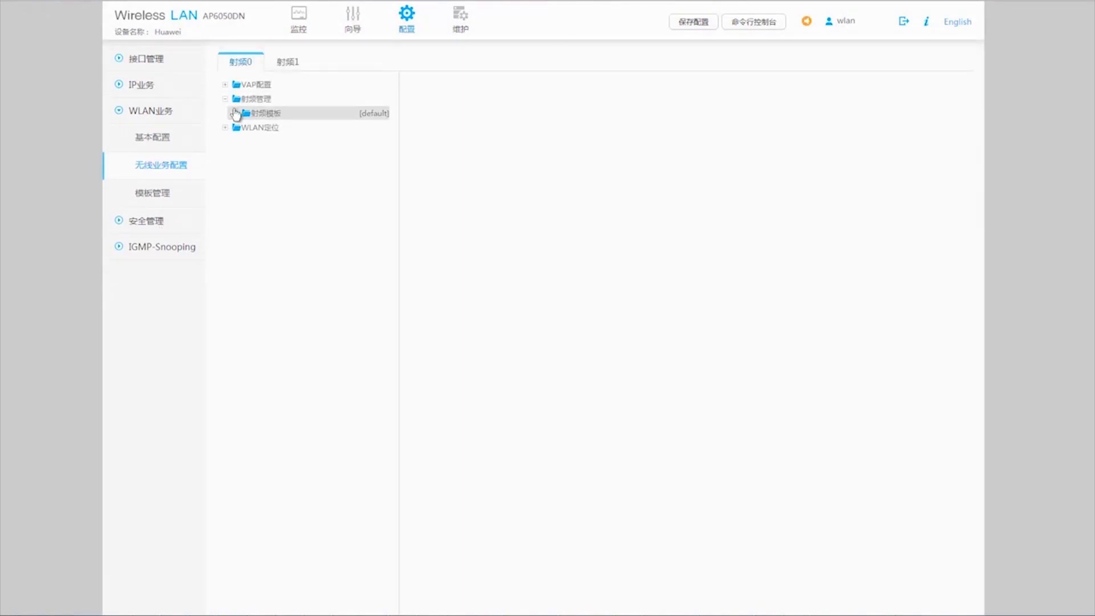
left_click(235, 114)
left_click(268, 132)
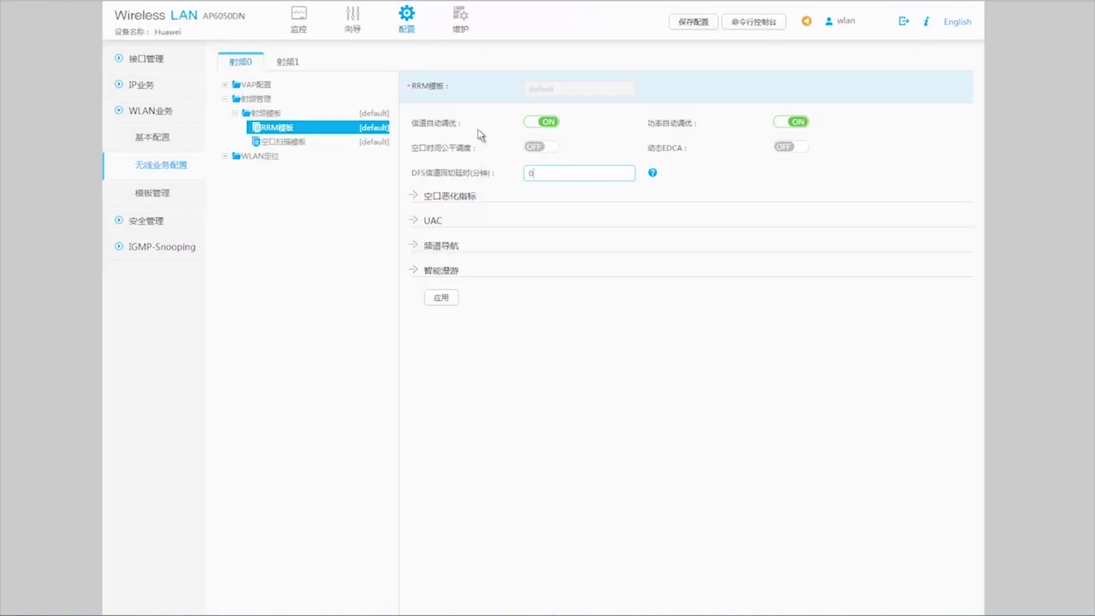
left_click(532, 122)
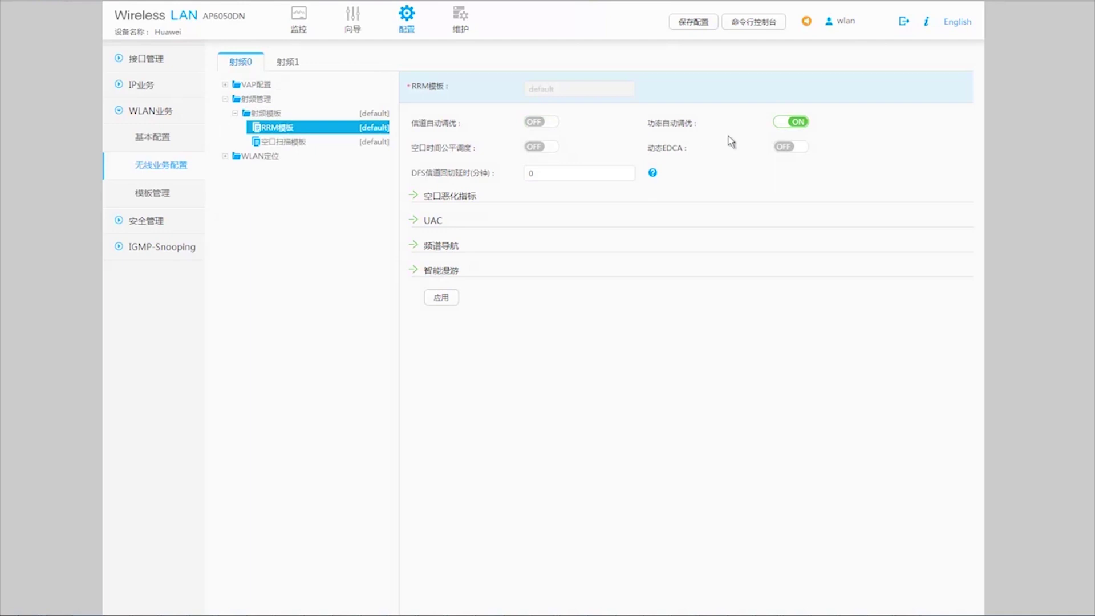
left_click(780, 122)
left_click(447, 304)
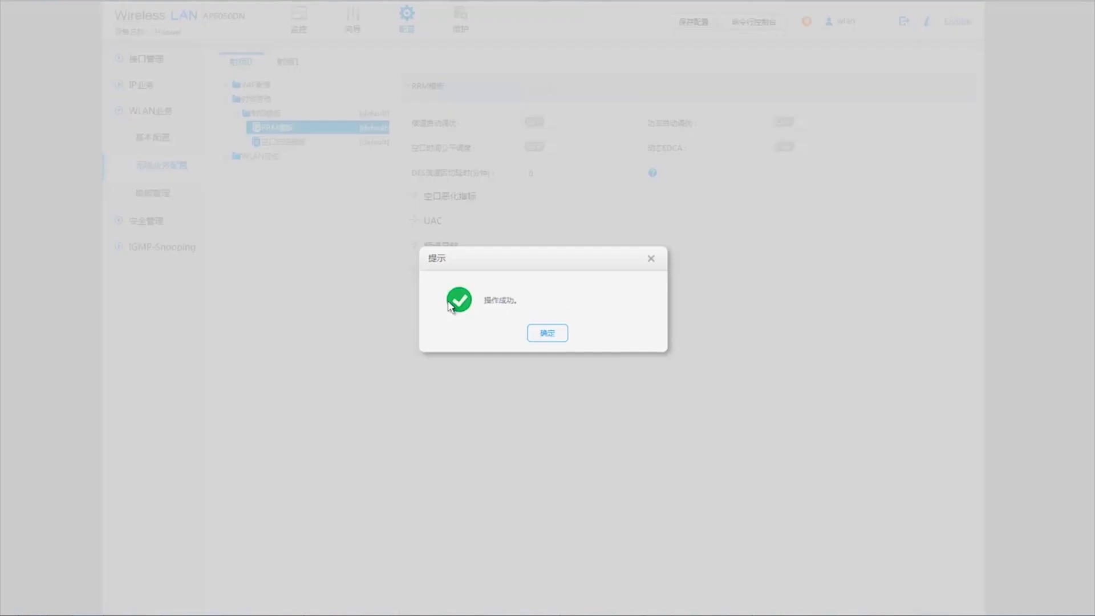
left_click(543, 334)
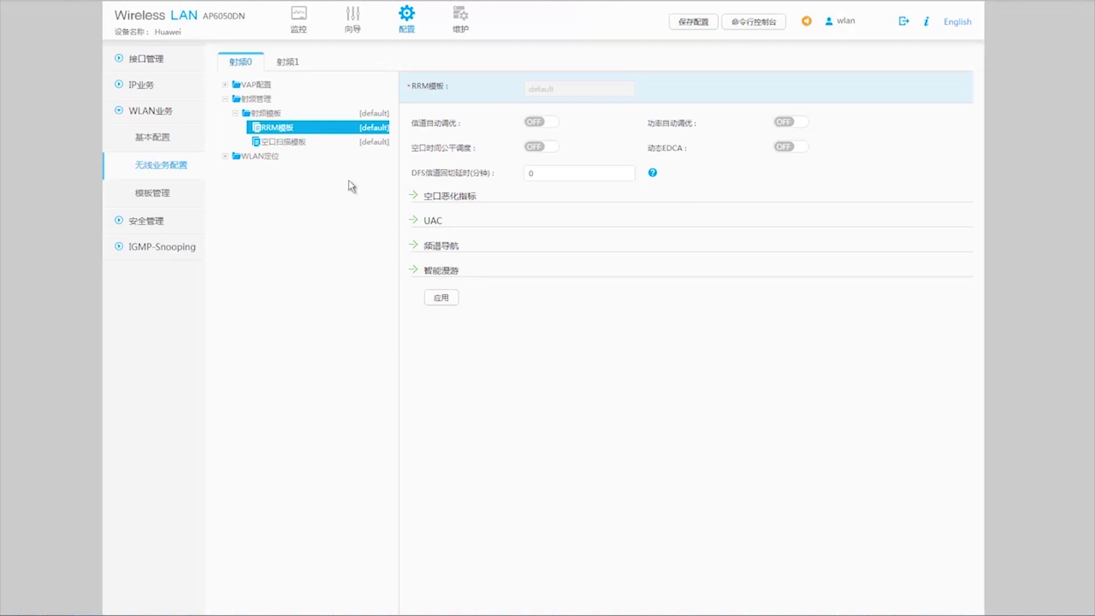
- Set radio 0 (2.4G) to channel 6 in its radio management settings and apply the change
left_click(266, 100)
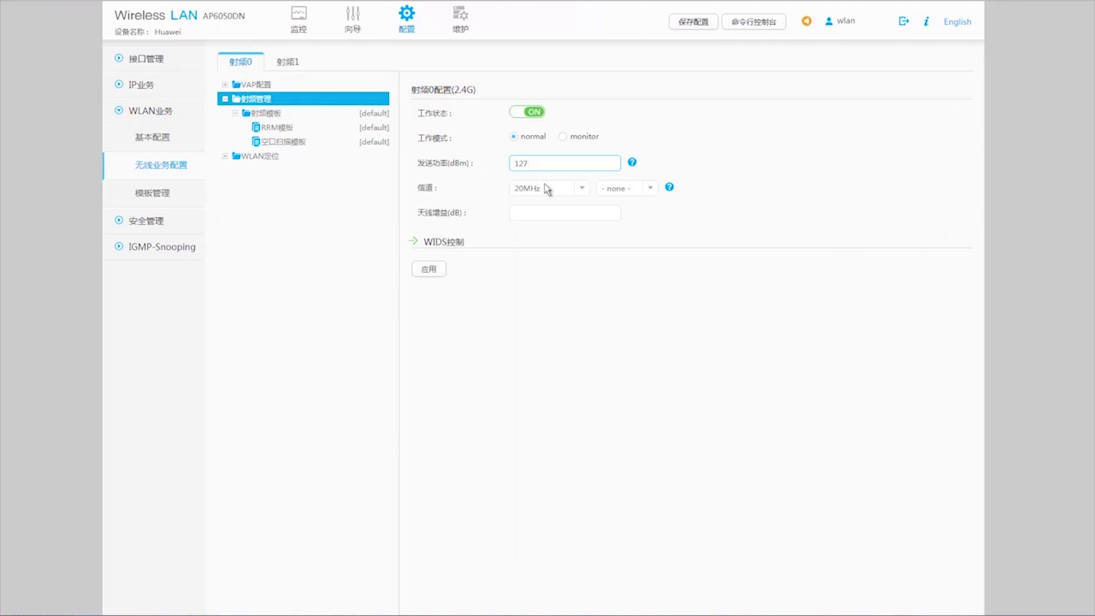
left_click(650, 190)
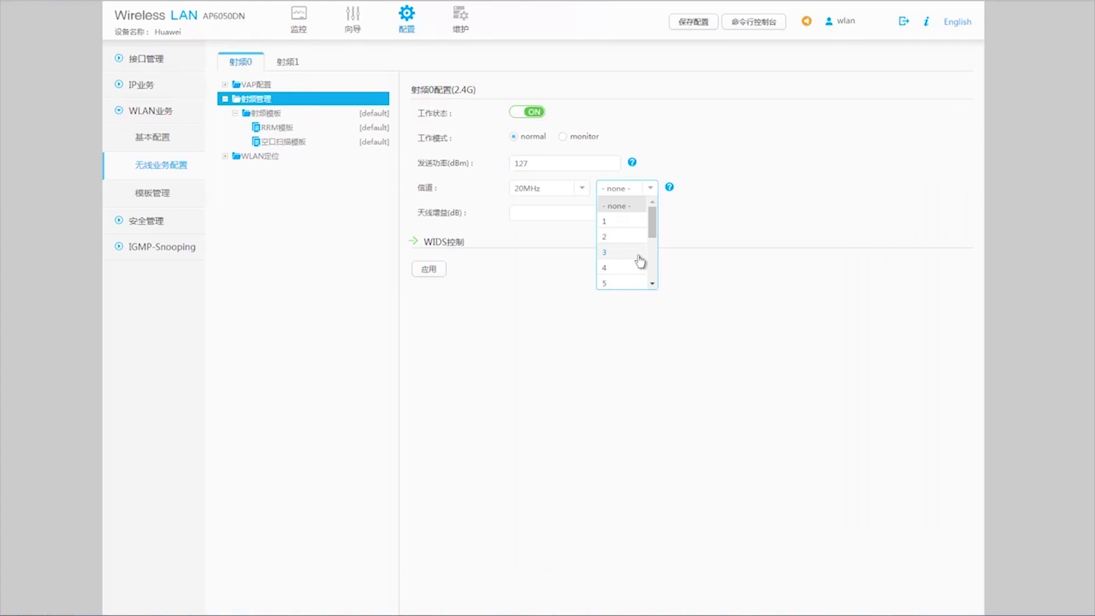
scroll(639, 261, "down", 3)
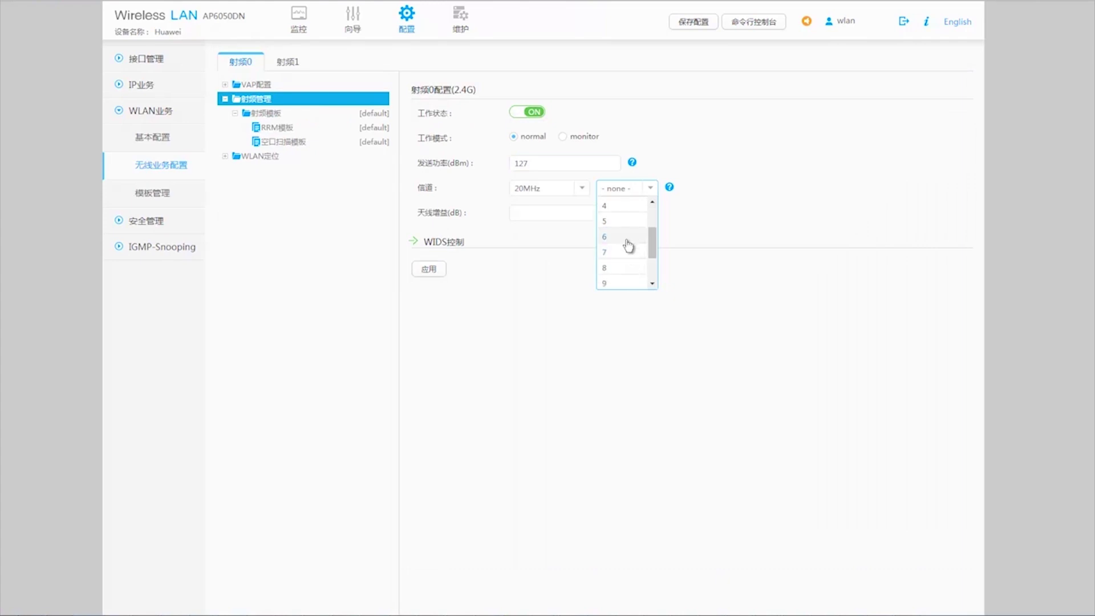
left_click(628, 236)
left_click(432, 271)
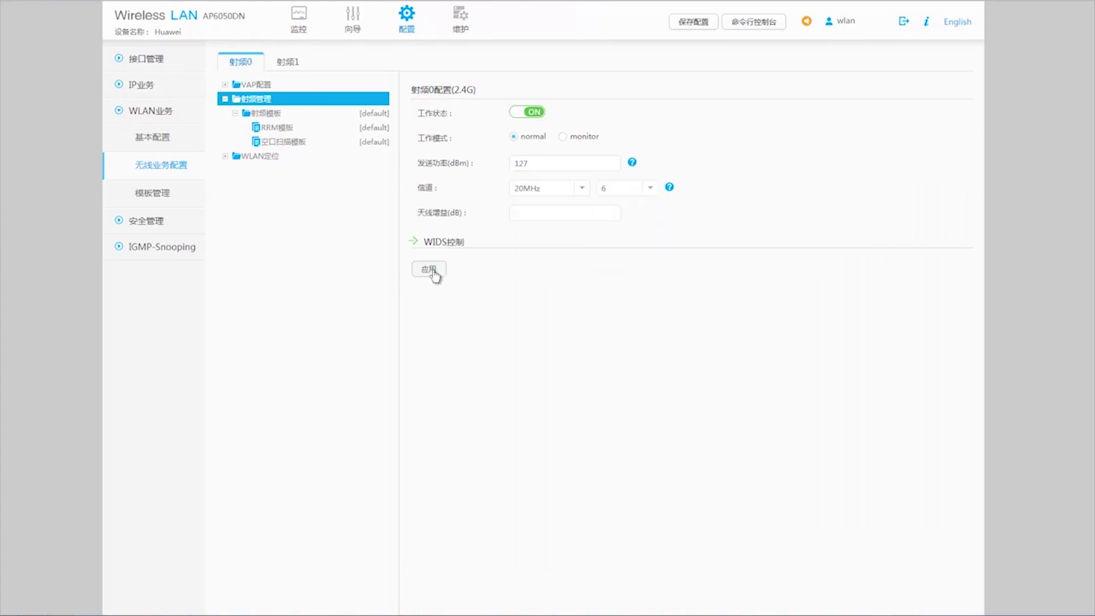
left_click(516, 336)
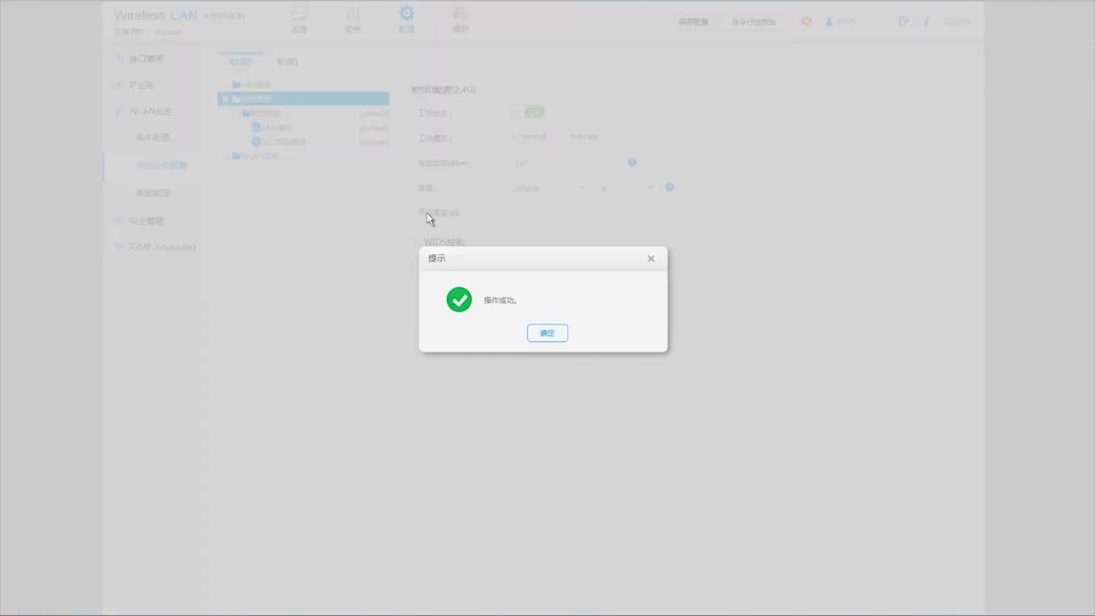
left_click(548, 333)
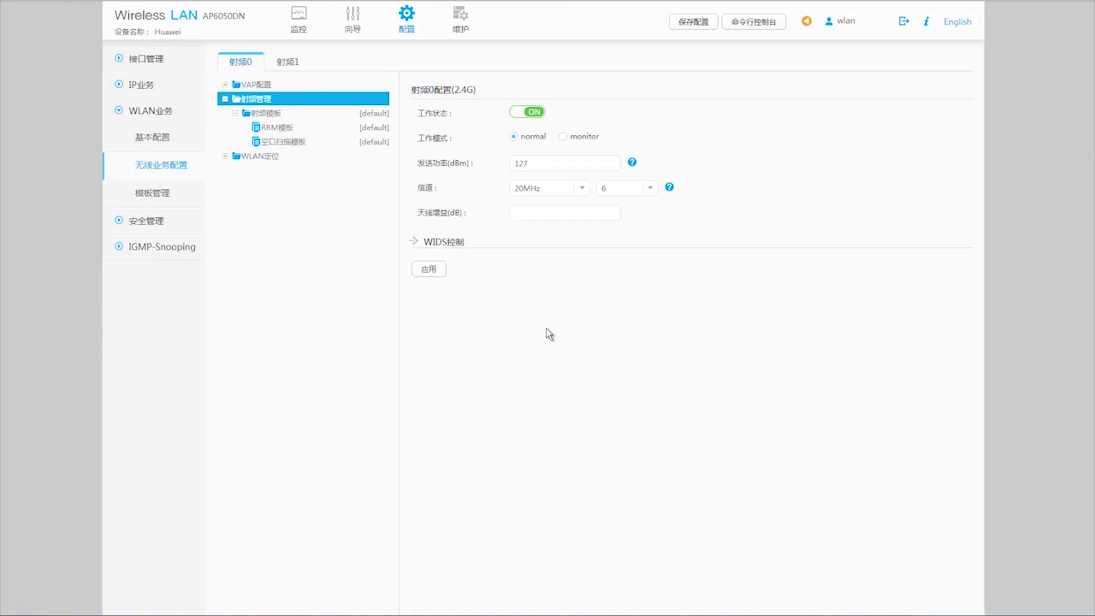
- Set radio 1 (5G) to channel 149 in its radio management settings and apply the change despite the service interruption
left_click(290, 64)
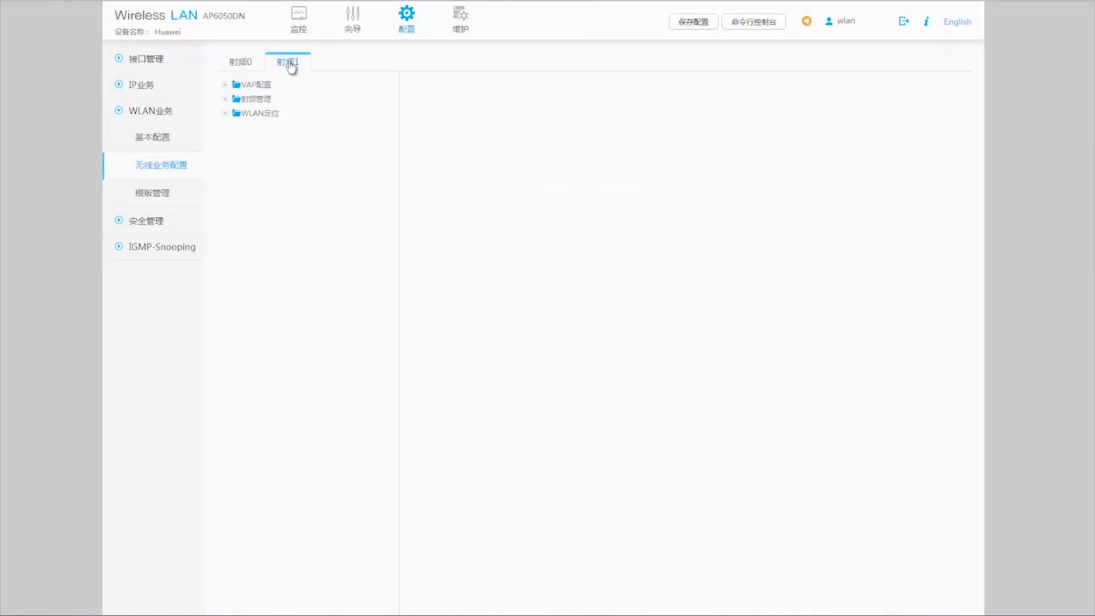
left_click(226, 99)
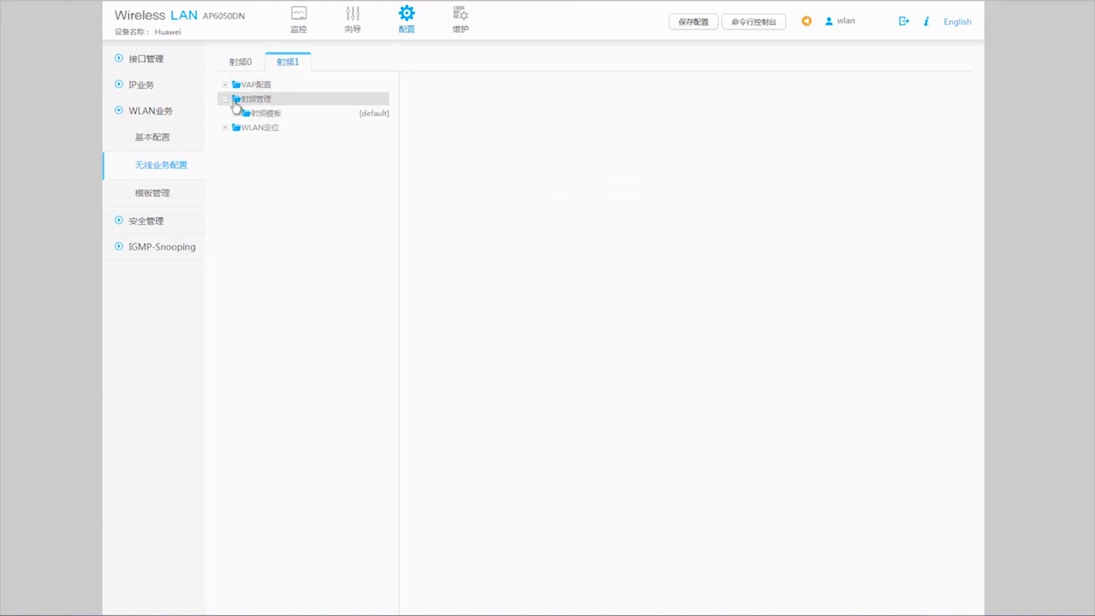
left_click(264, 101)
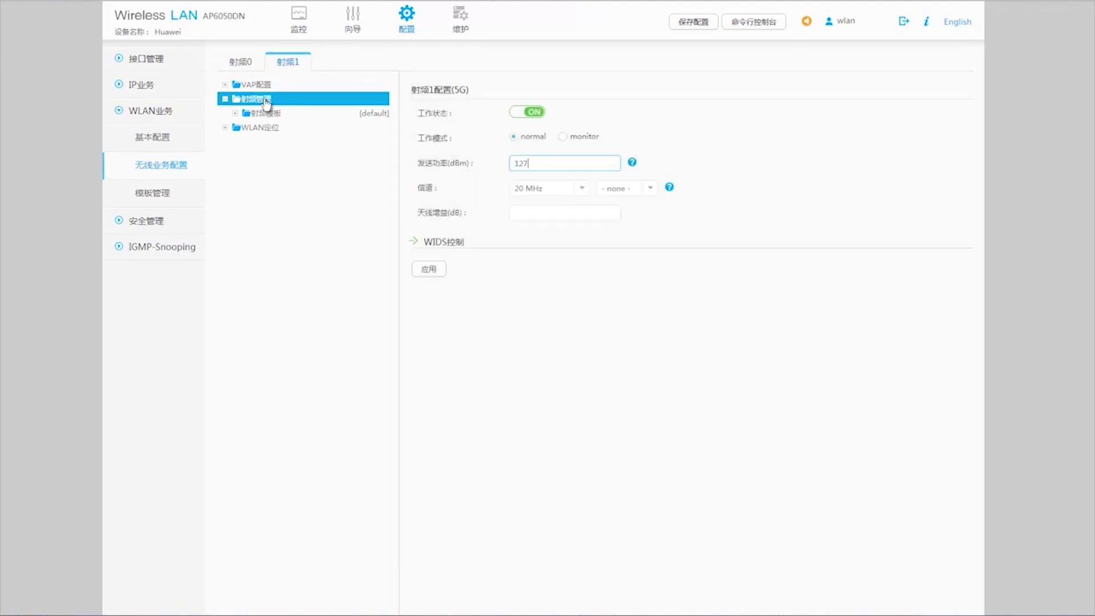
left_click(648, 190)
left_click(648, 192)
scroll(640, 248, "down", 2)
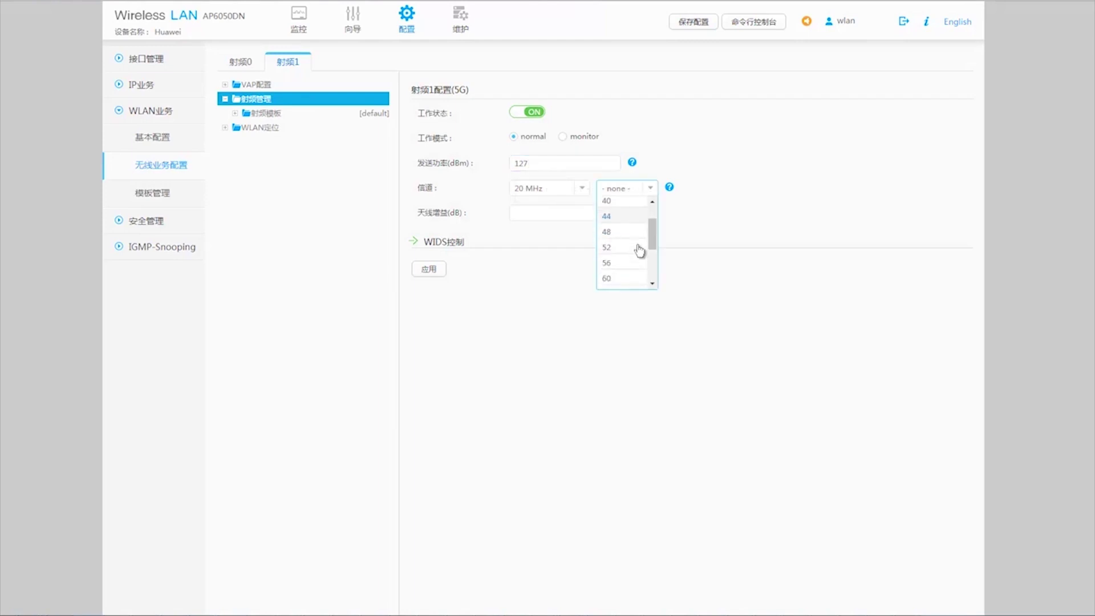
scroll(639, 253, "down", 2)
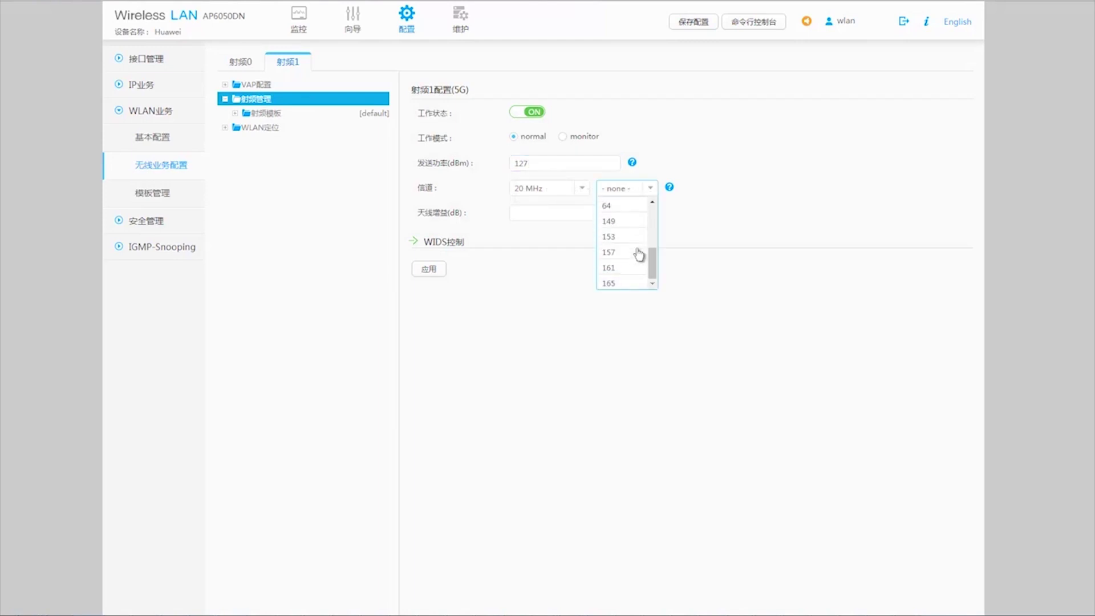
left_click(622, 222)
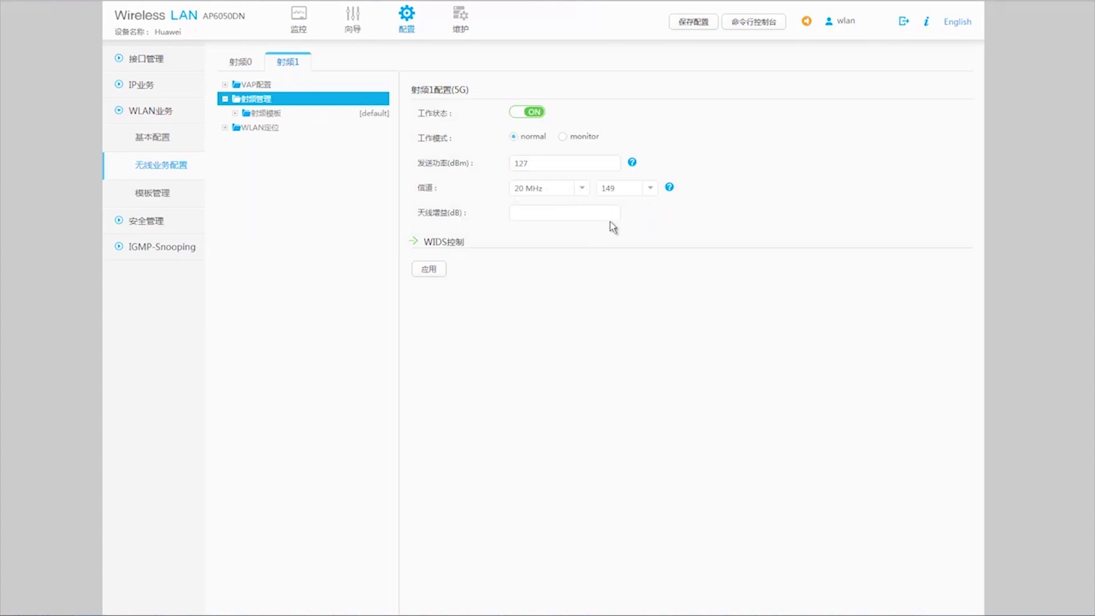
left_click(431, 271)
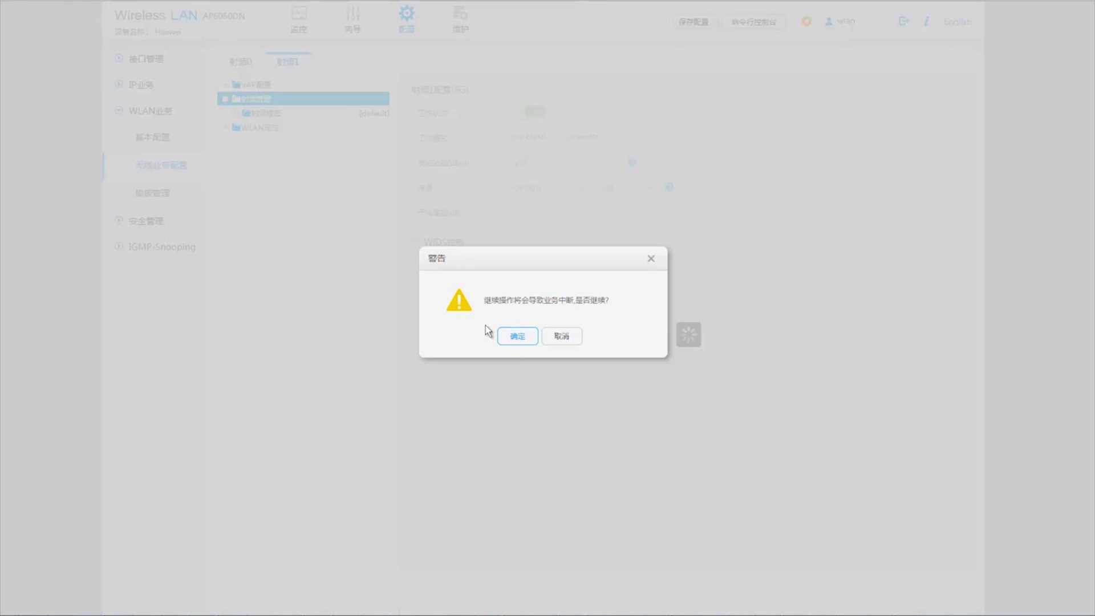
left_click(517, 336)
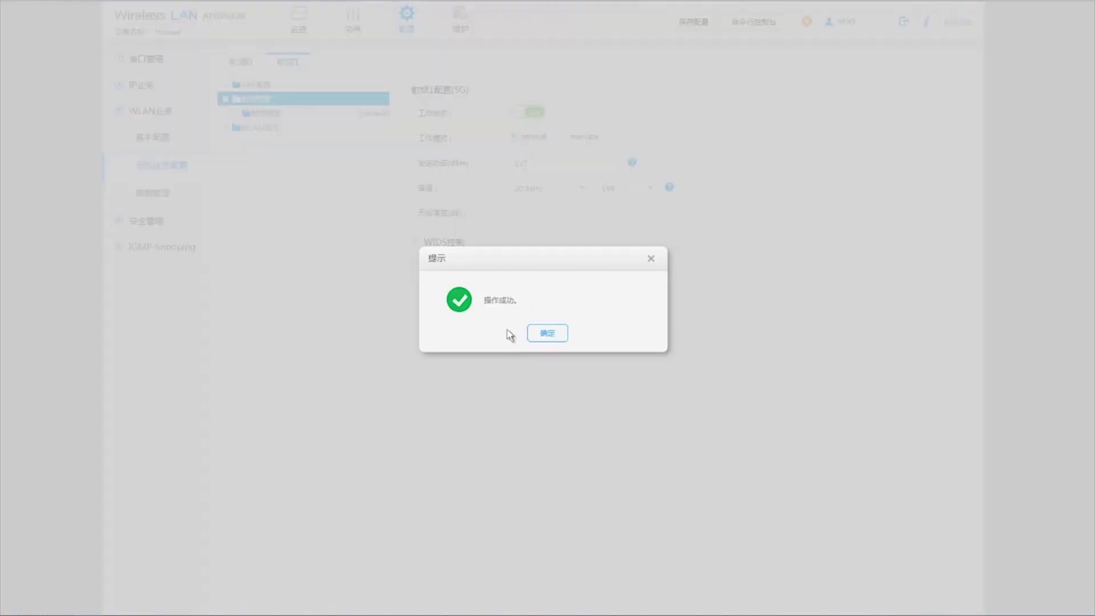
left_click(543, 334)
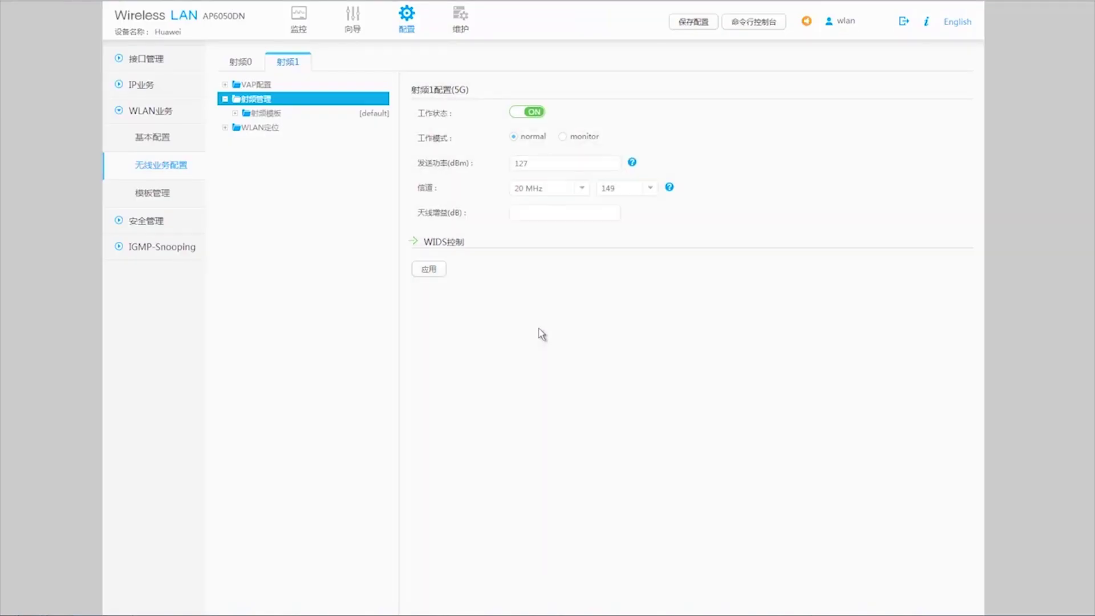
- Create VLAN 200 together with a VLANIF interface whose primary IP address is 202.169.10.1 with mask 255.255.255.0
left_click(161, 57)
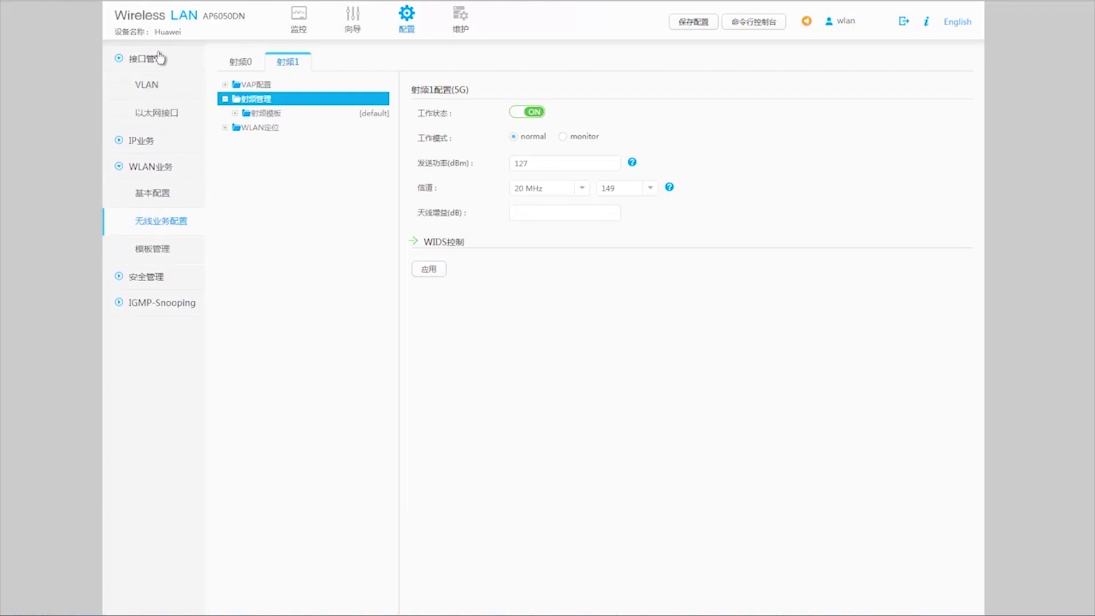
left_click(157, 87)
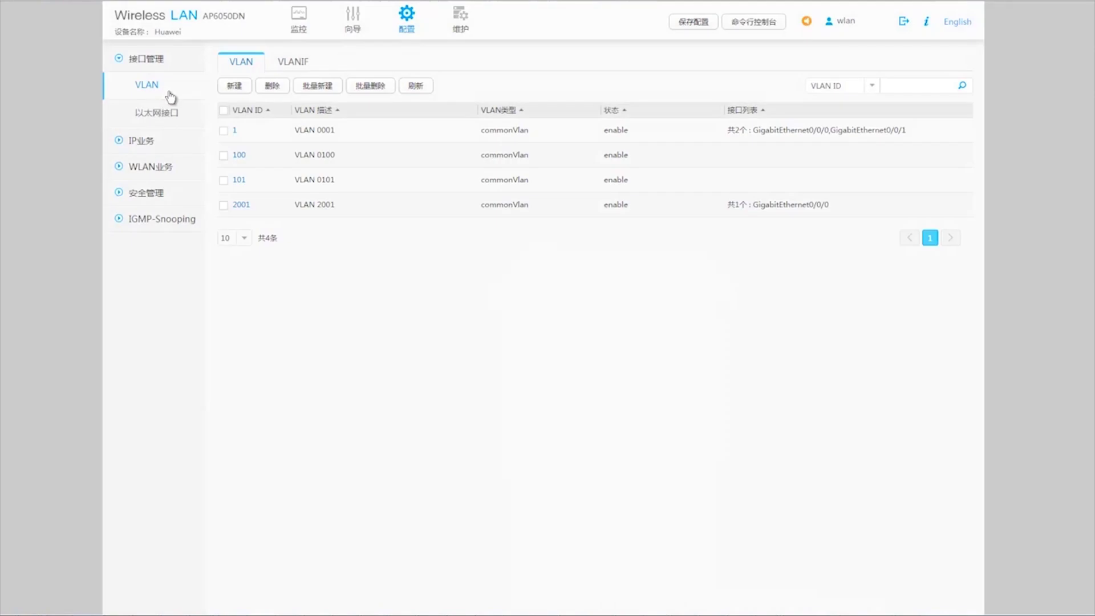
left_click(234, 86)
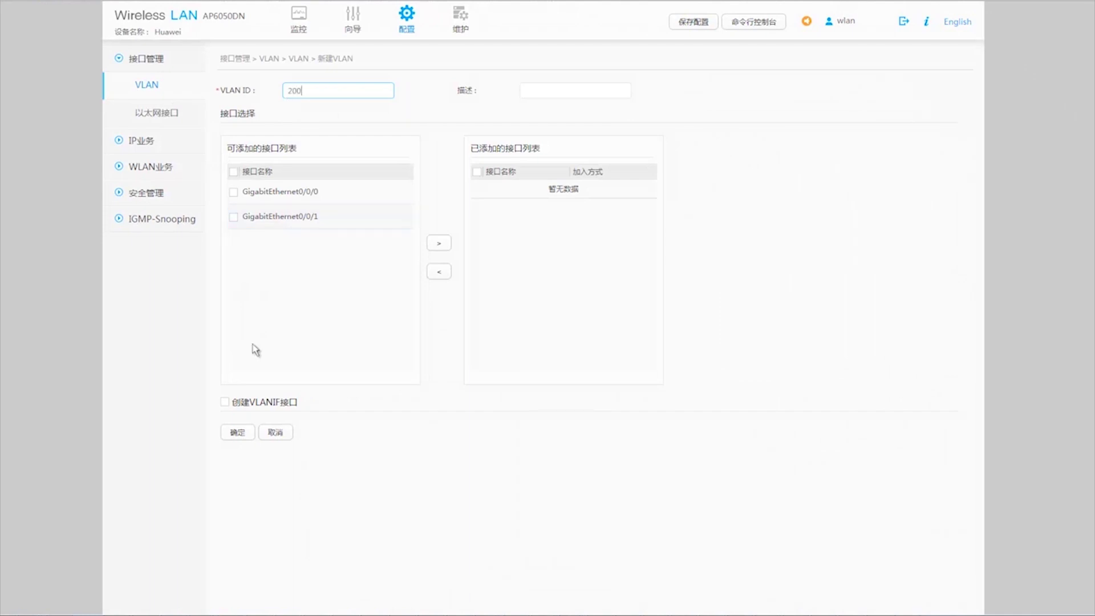
left_click(234, 410)
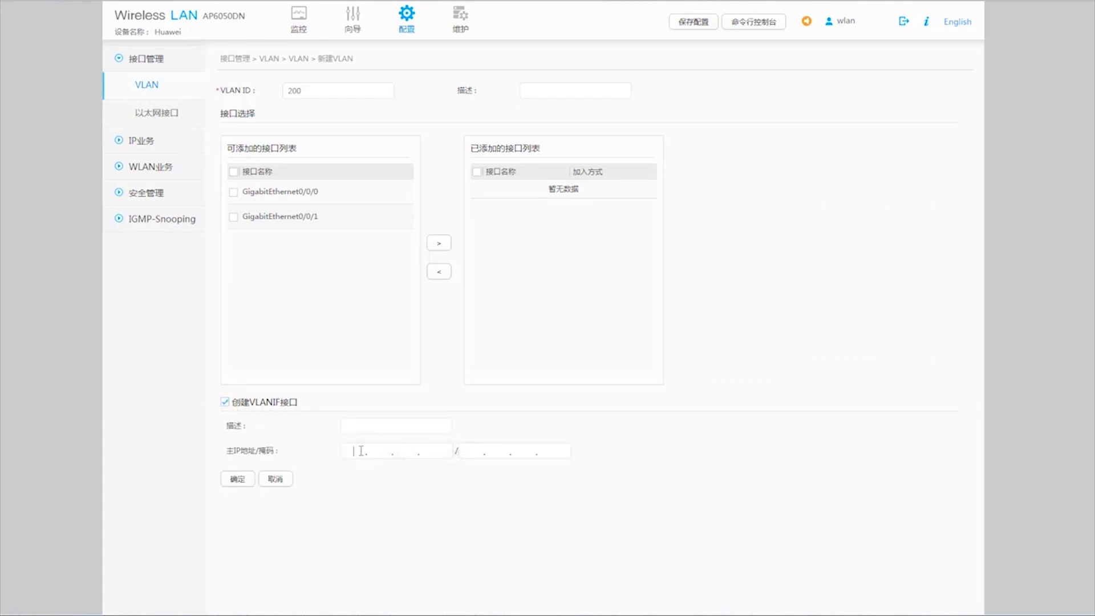
type("202.169.10.")
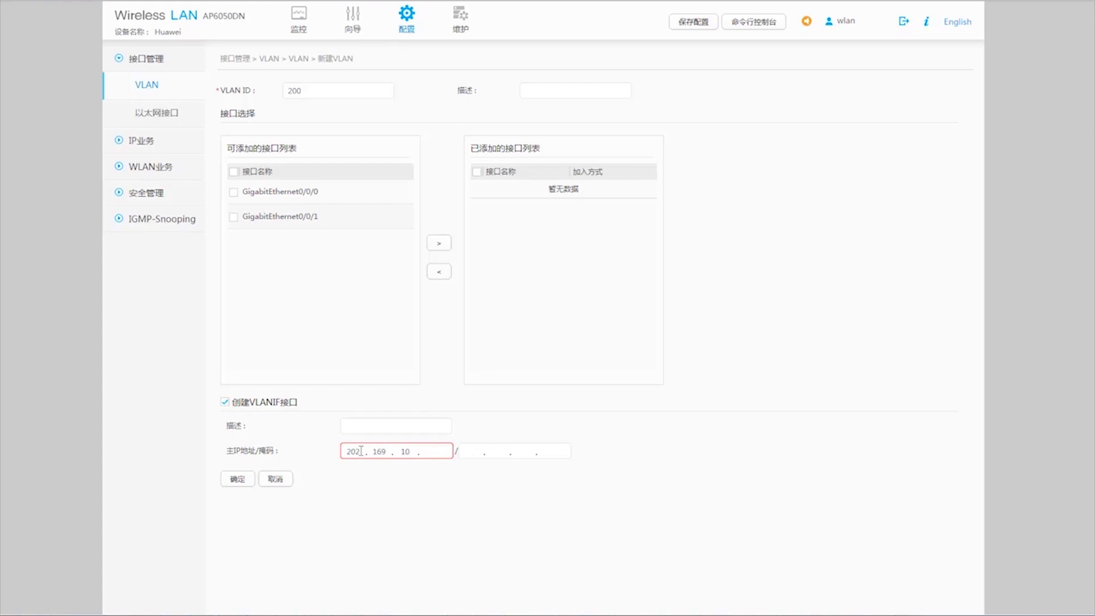
type("1")
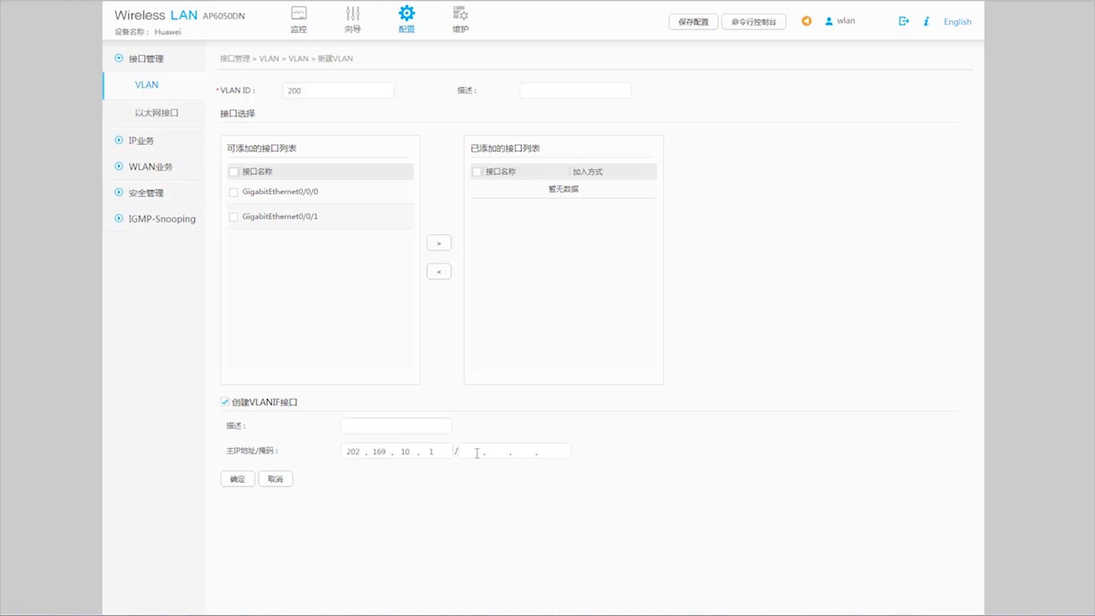
type("255")
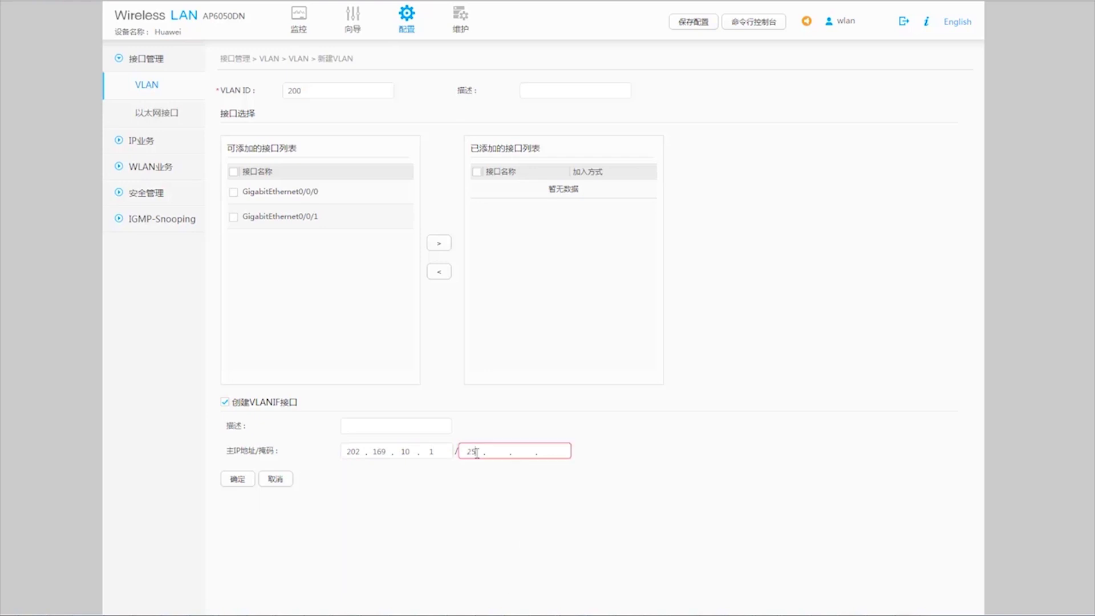
type("255 ")
type("255")
type("0")
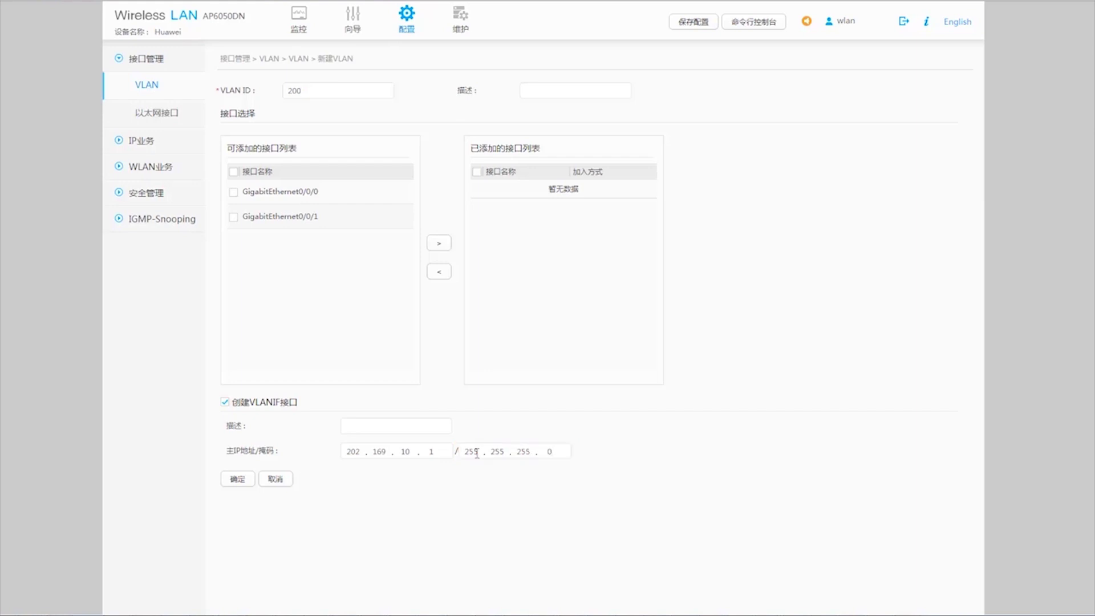
left_click(227, 482)
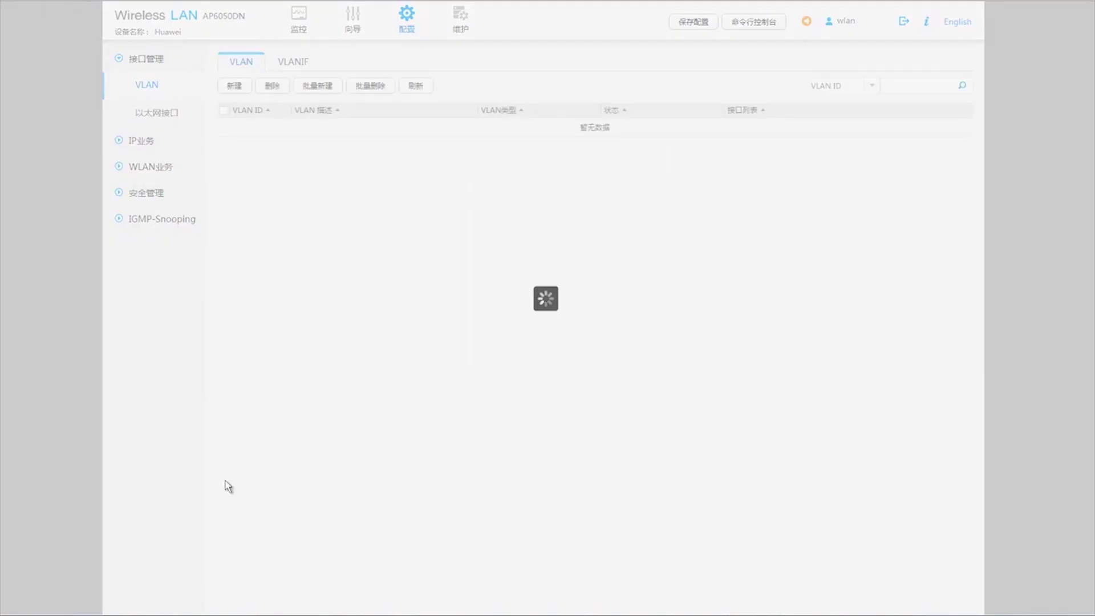
- Create a static default route under IP services with destination 0.0.0.0, subnet mask 0.0.0.0 and next hop 202.169.10.2
left_click(151, 140)
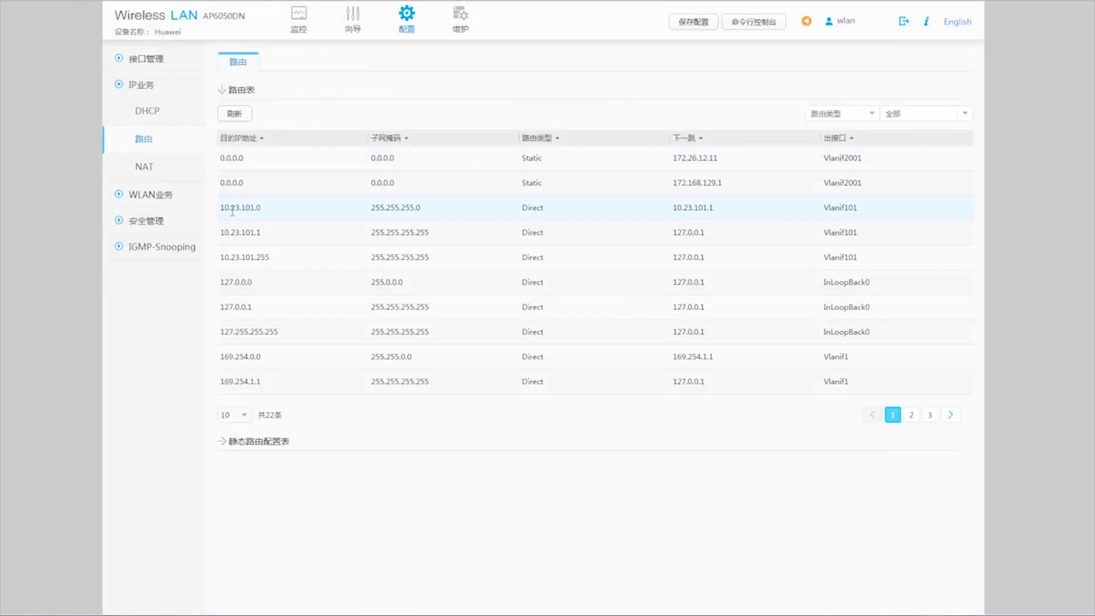
left_click(228, 442)
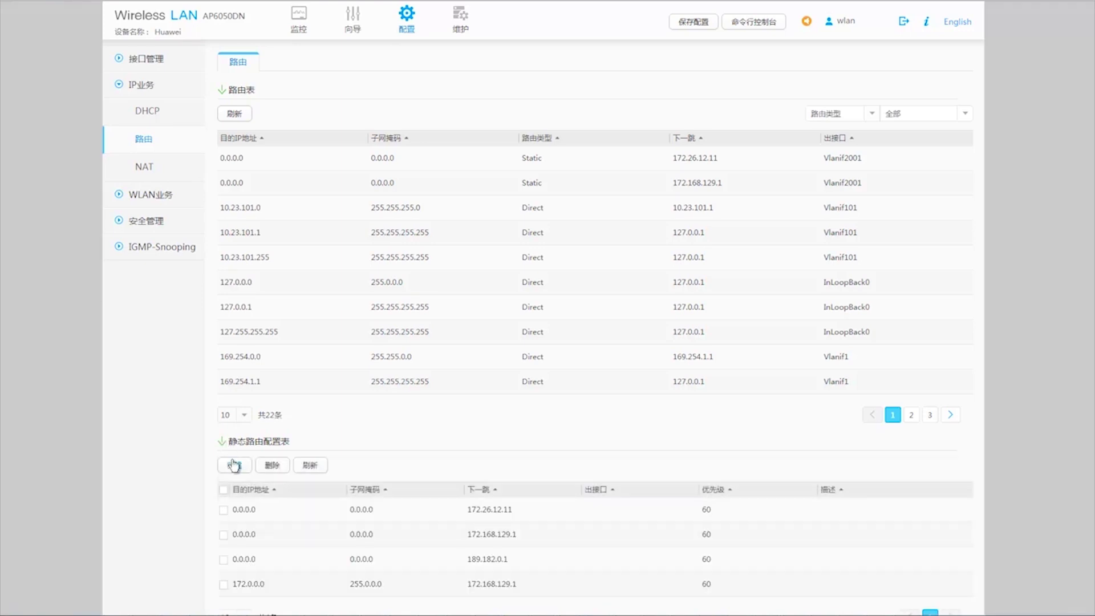
left_click(233, 463)
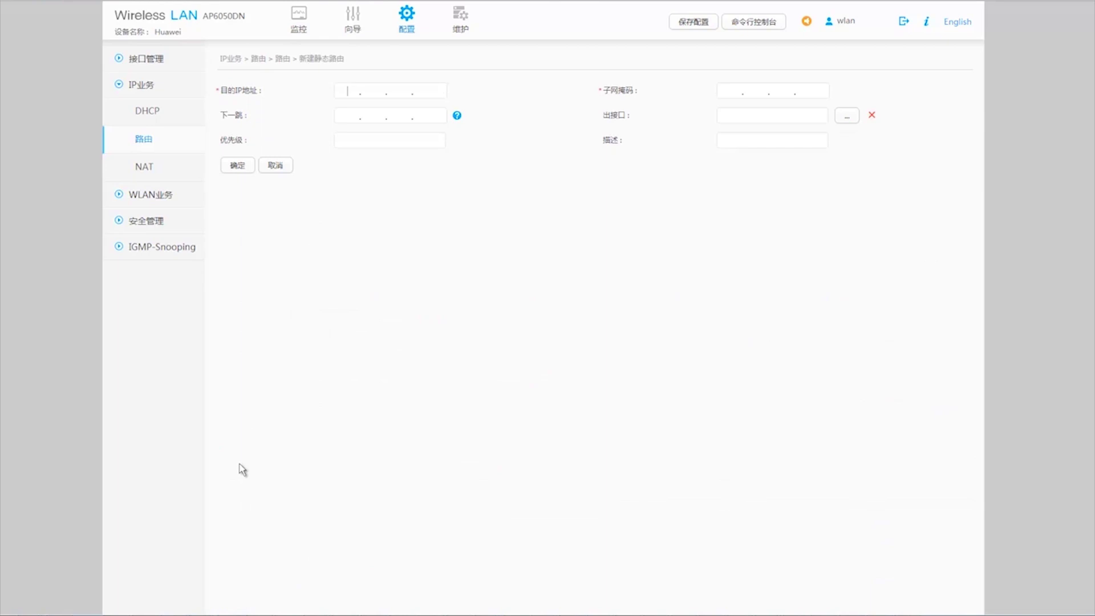
type("0.0.0.0")
left_click(735, 90)
type("0.0.0.0")
left_click(349, 117)
type("202 . ")
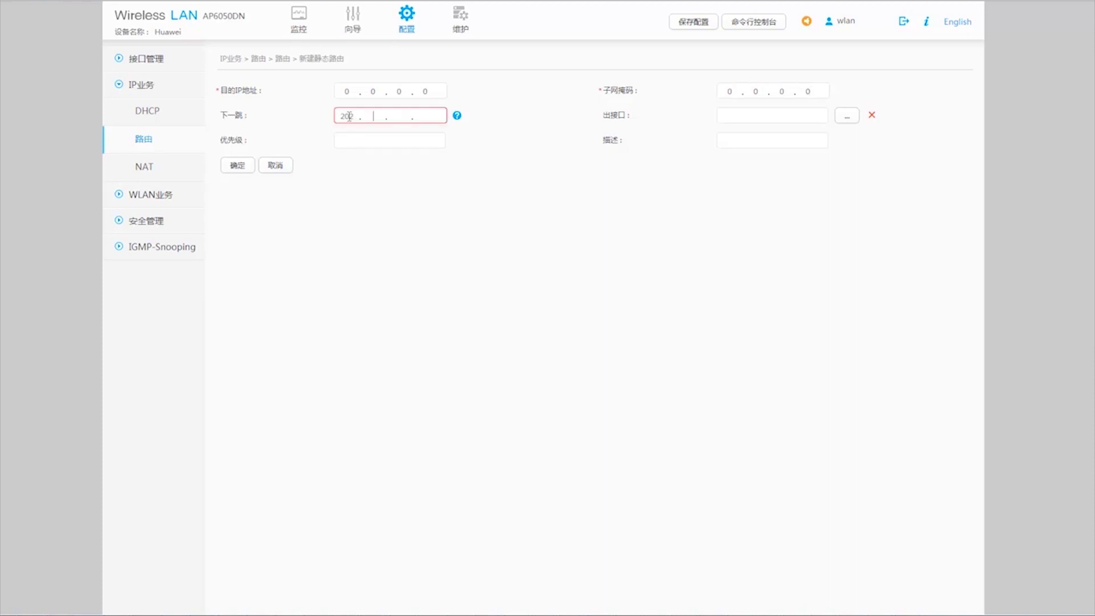
type("169 . 10 . 2")
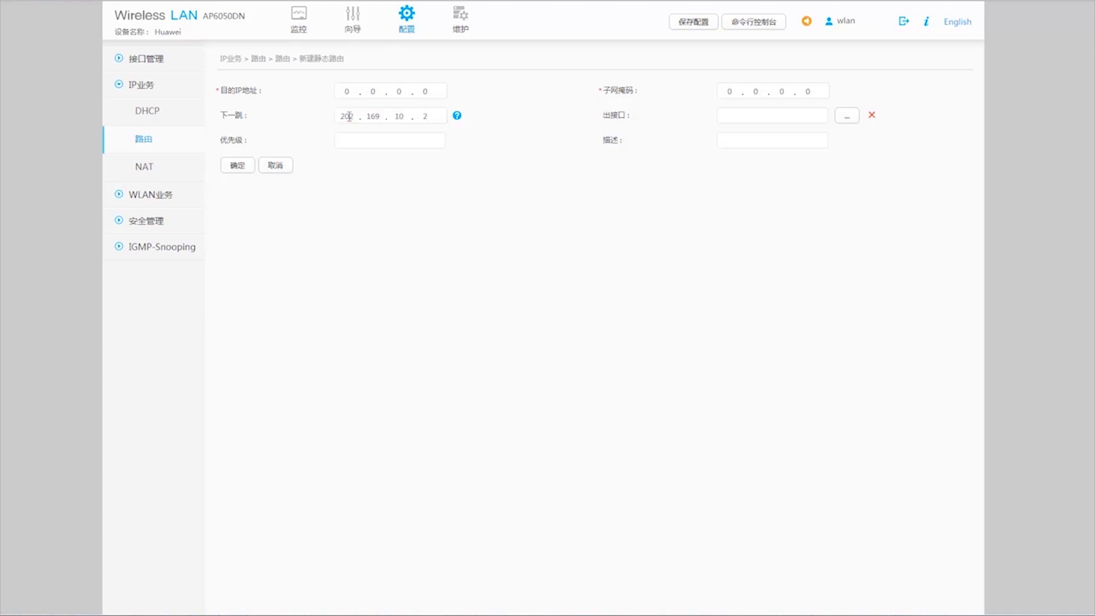
left_click(249, 166)
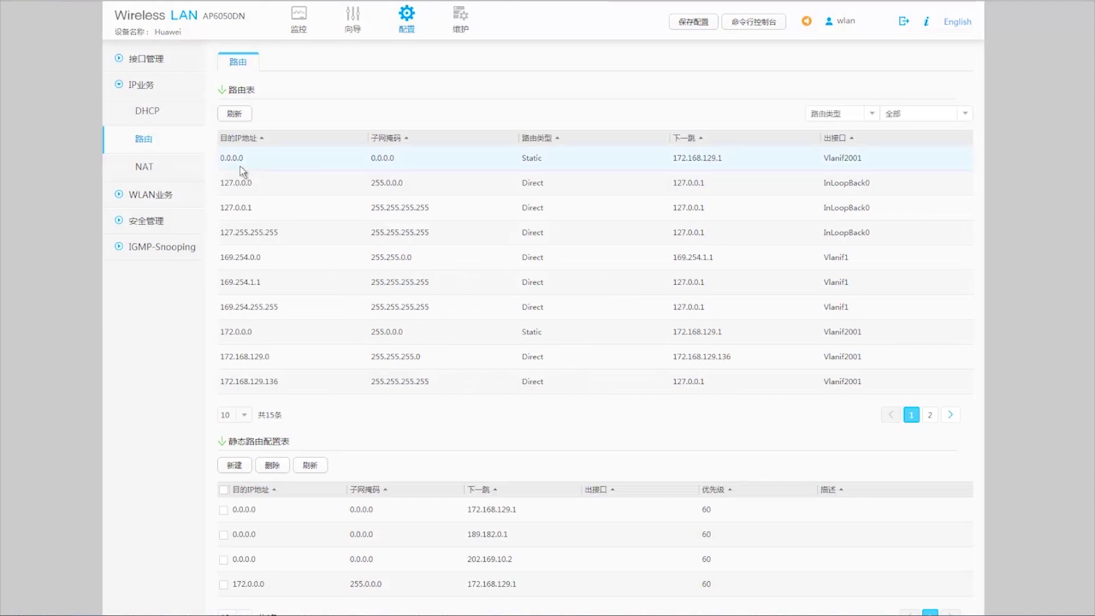
- Create a basic ACL named nat1 with ACL number 2001 in the security management settings
left_click(156, 222)
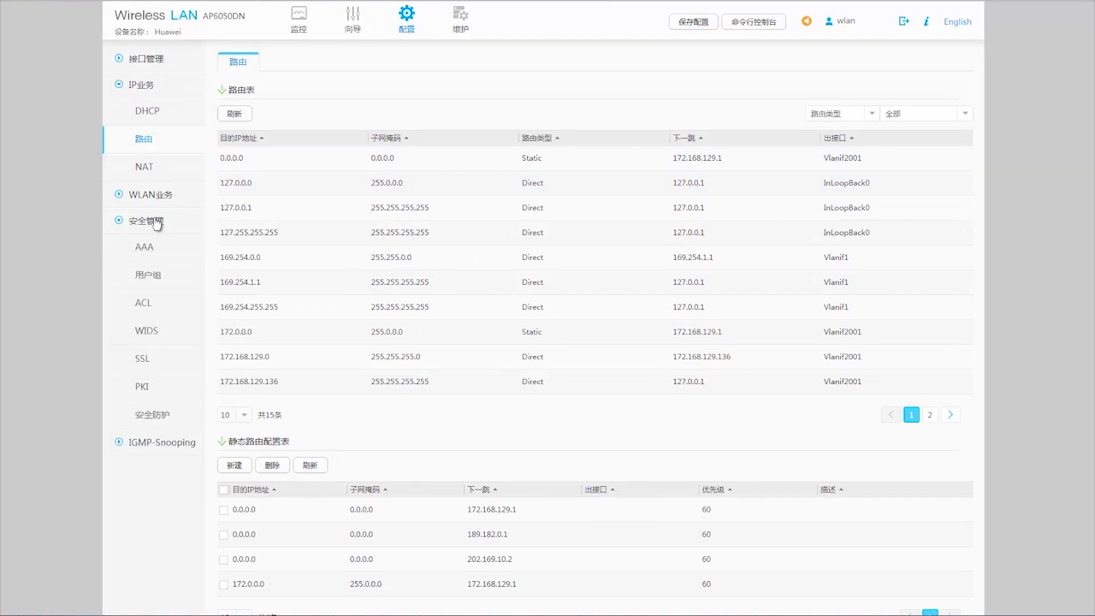
left_click(145, 311)
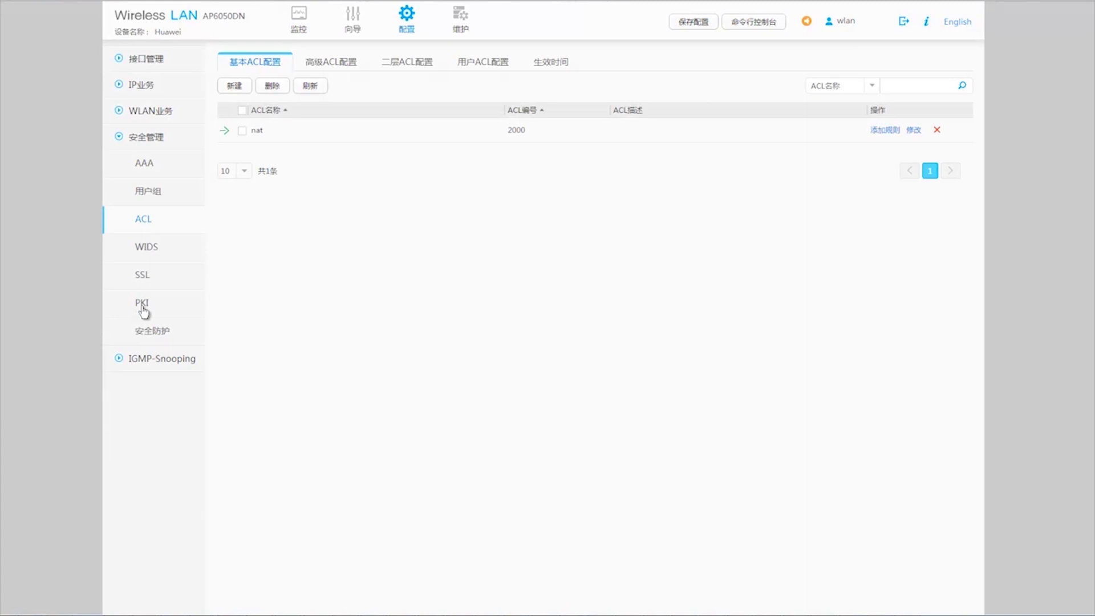
left_click(234, 87)
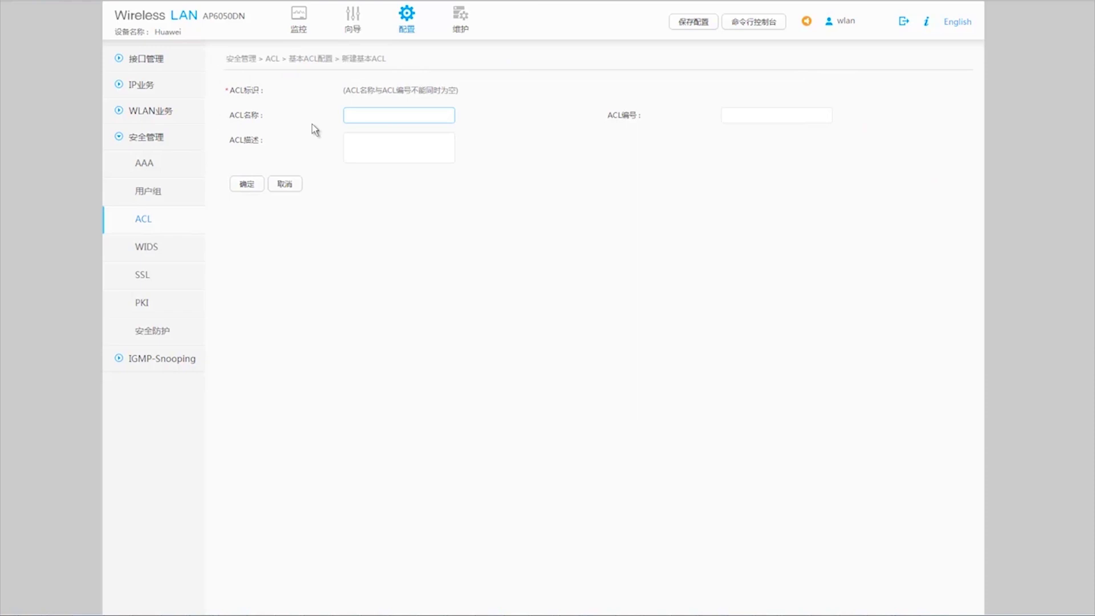
type("nat1")
left_click(755, 113)
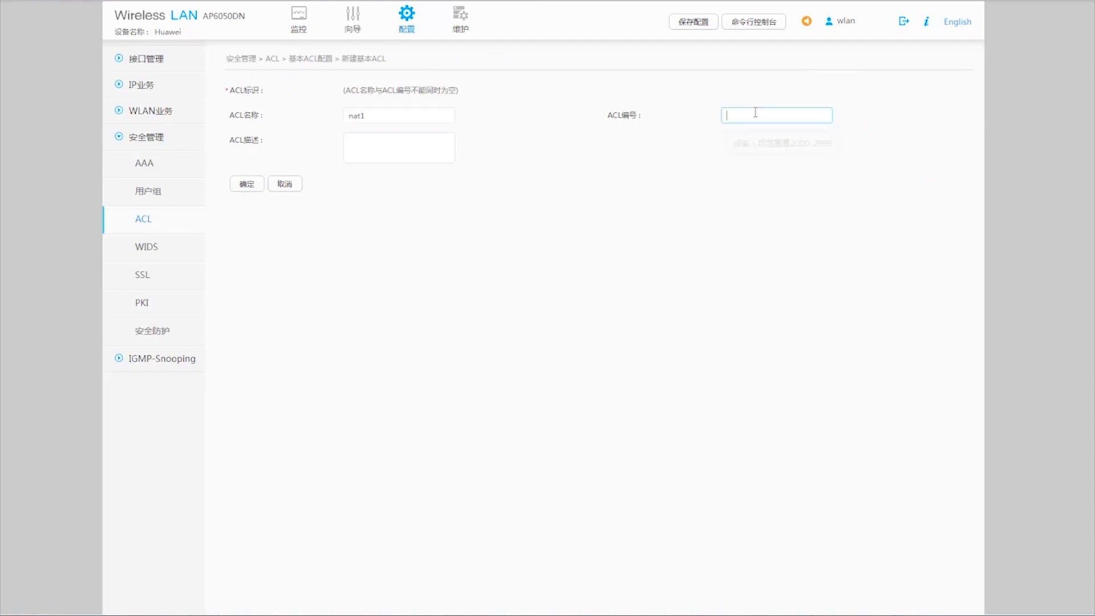
type("2000")
key("BackSpace")
type("1")
left_click(257, 185)
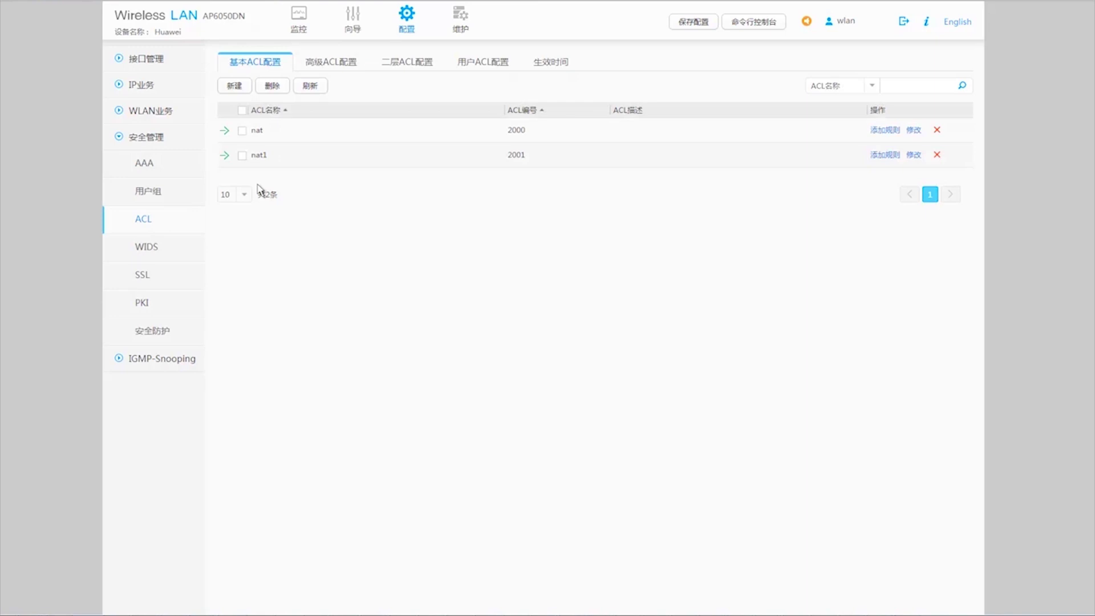
- Add permit rule 5 to ACL nat1 for source IP 10.23.101.0 with wildcard 0.0.0.255
left_click(884, 157)
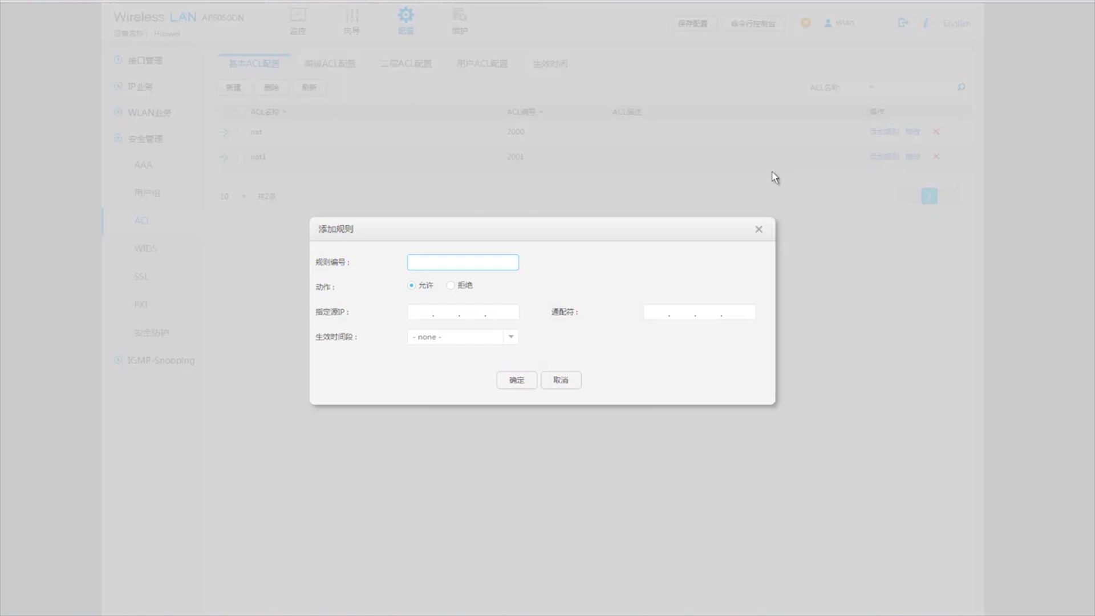
type("5")
left_click(420, 311)
type("10.23..")
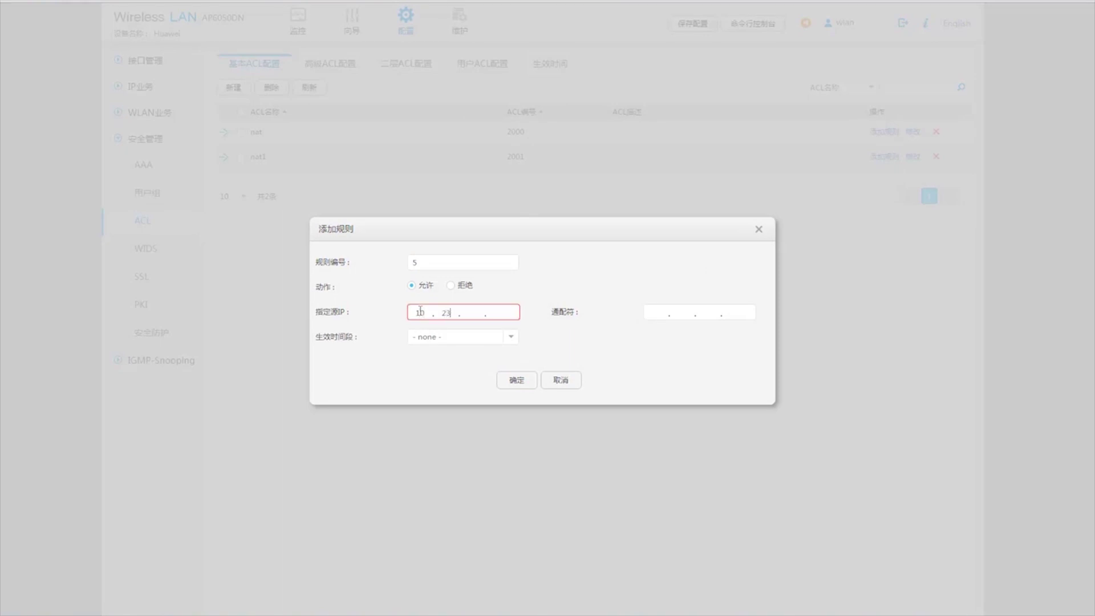
type("10")
type("101 ")
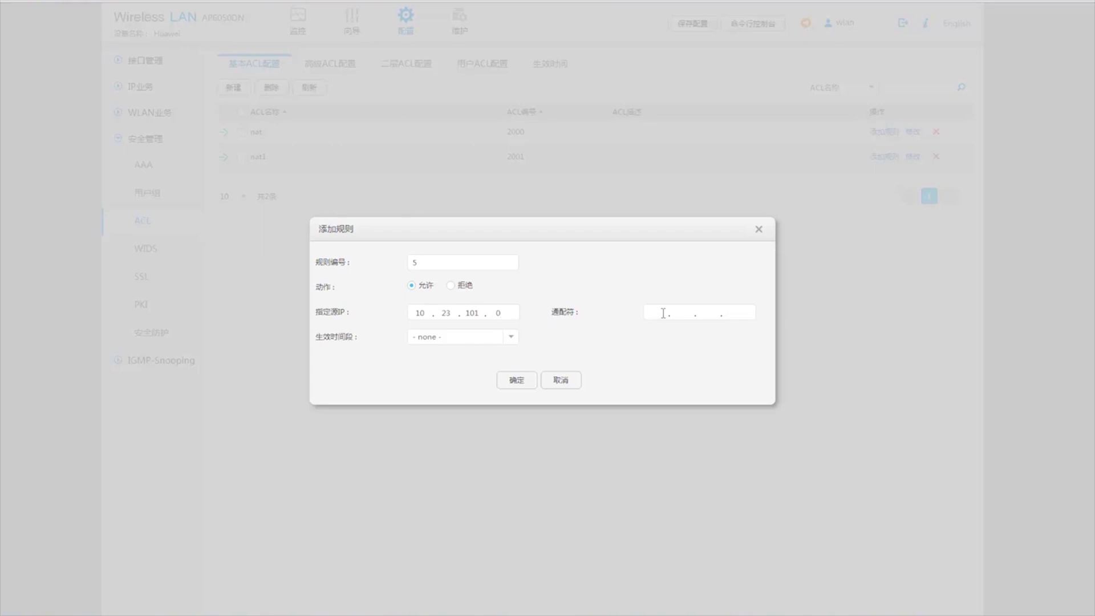
type("0.0")
type("0")
type("255")
left_click(519, 381)
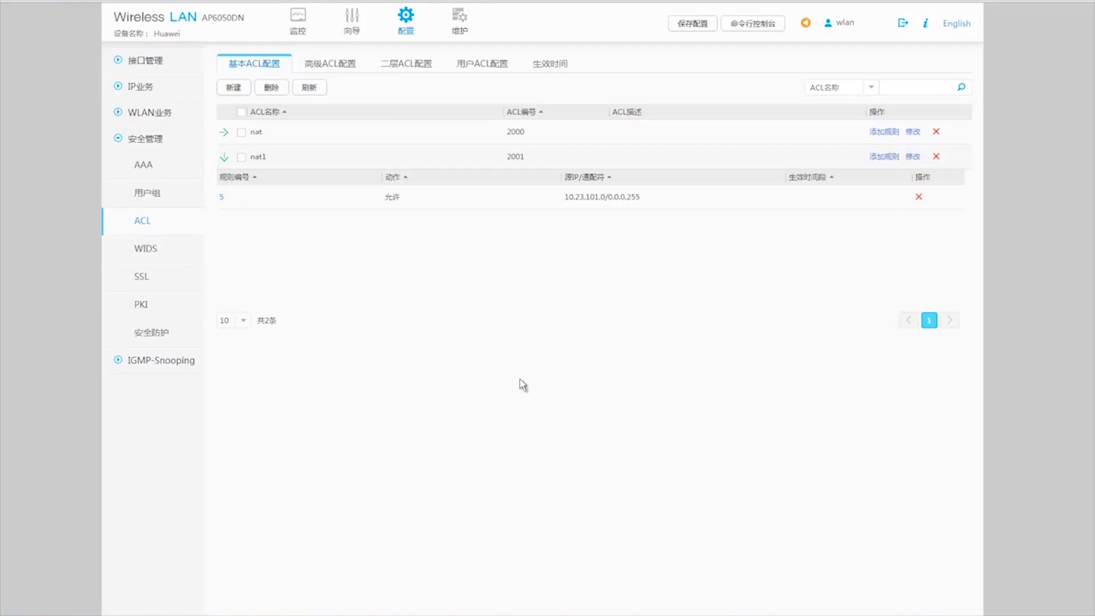
- Create a NAT mapping on interface Vlanif200 using the Easy IP conversion mode and ACL number 2001
left_click(136, 168)
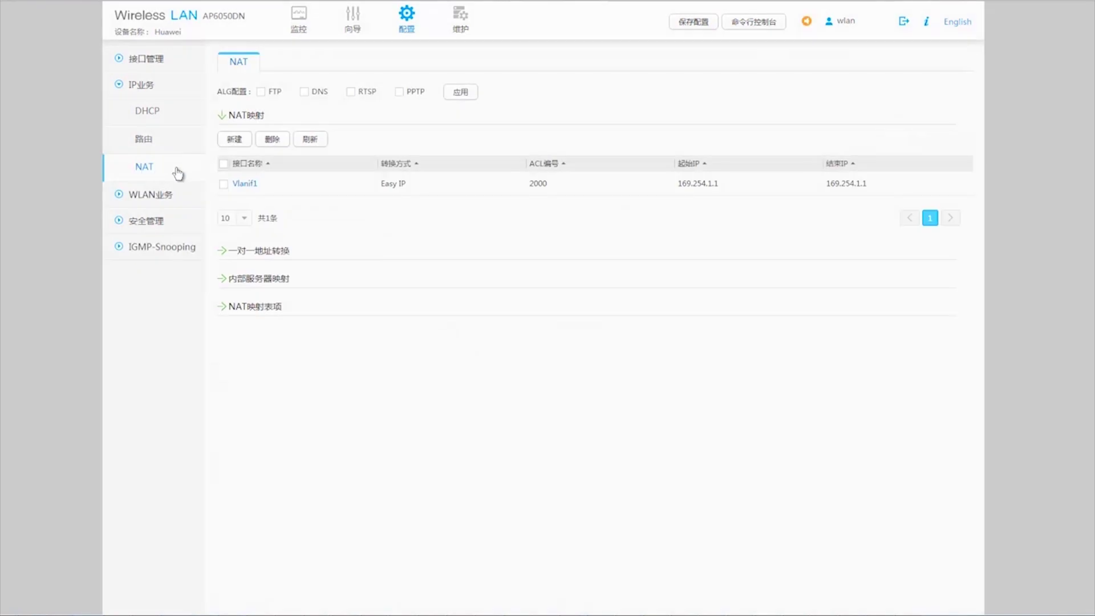
left_click(242, 147)
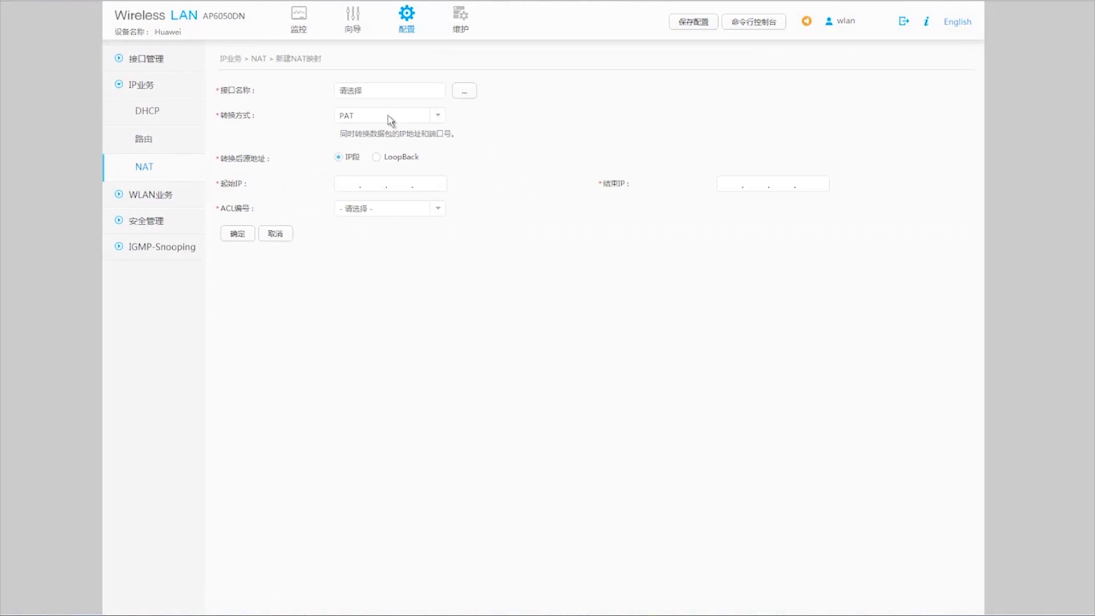
left_click(464, 93)
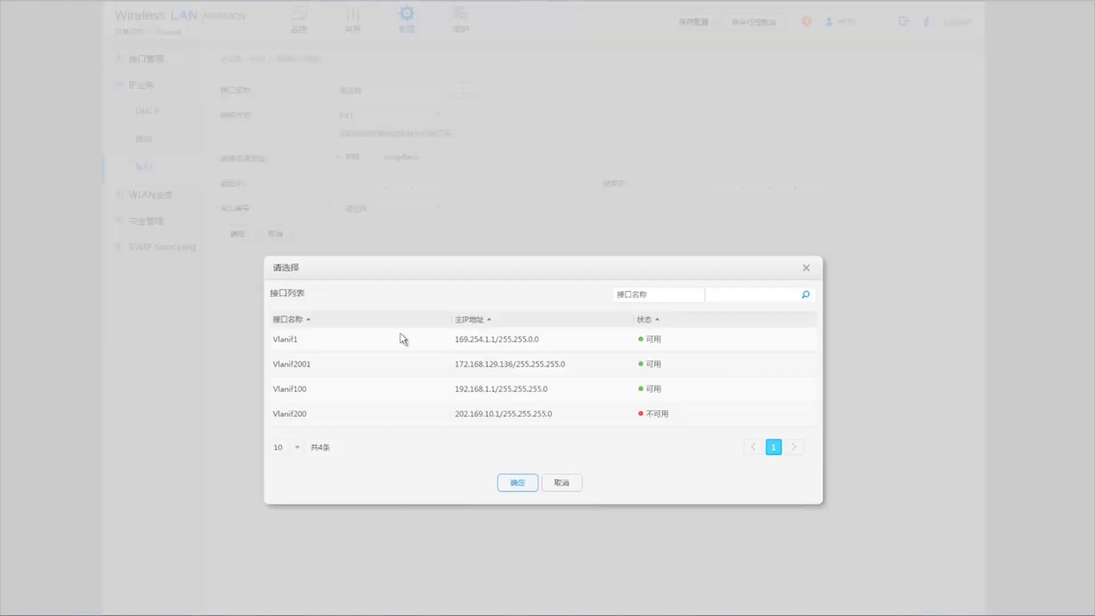
left_click(378, 415)
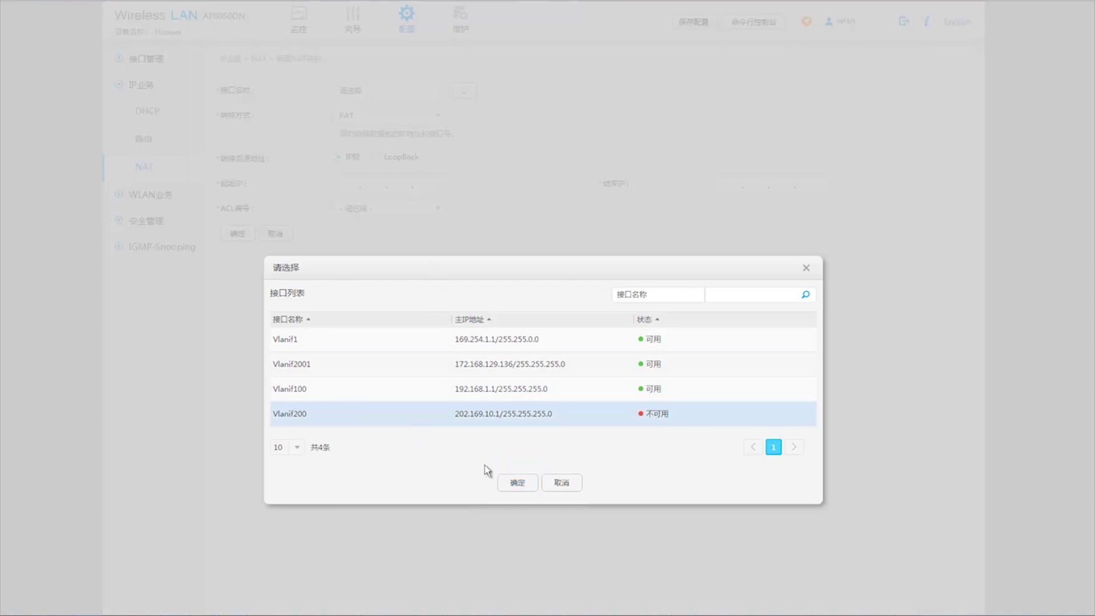
left_click(520, 484)
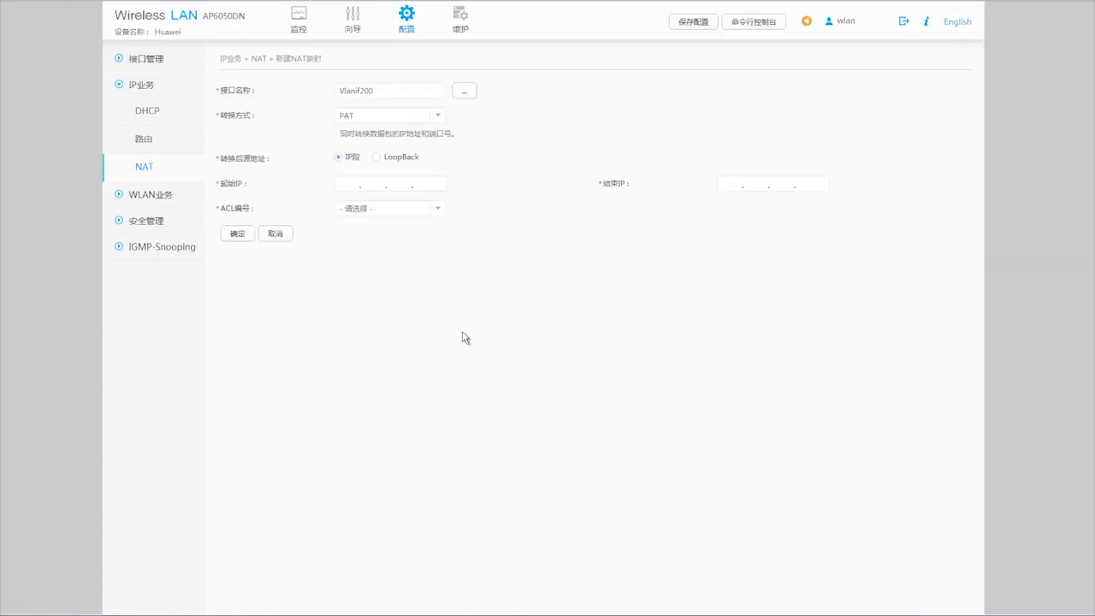
left_click(433, 119)
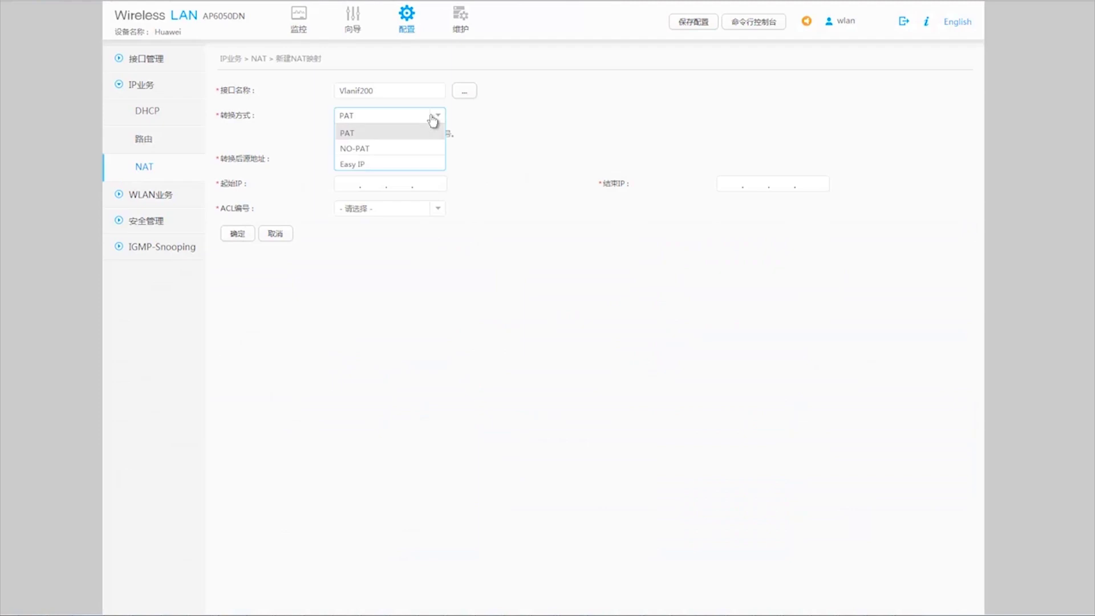
left_click(367, 164)
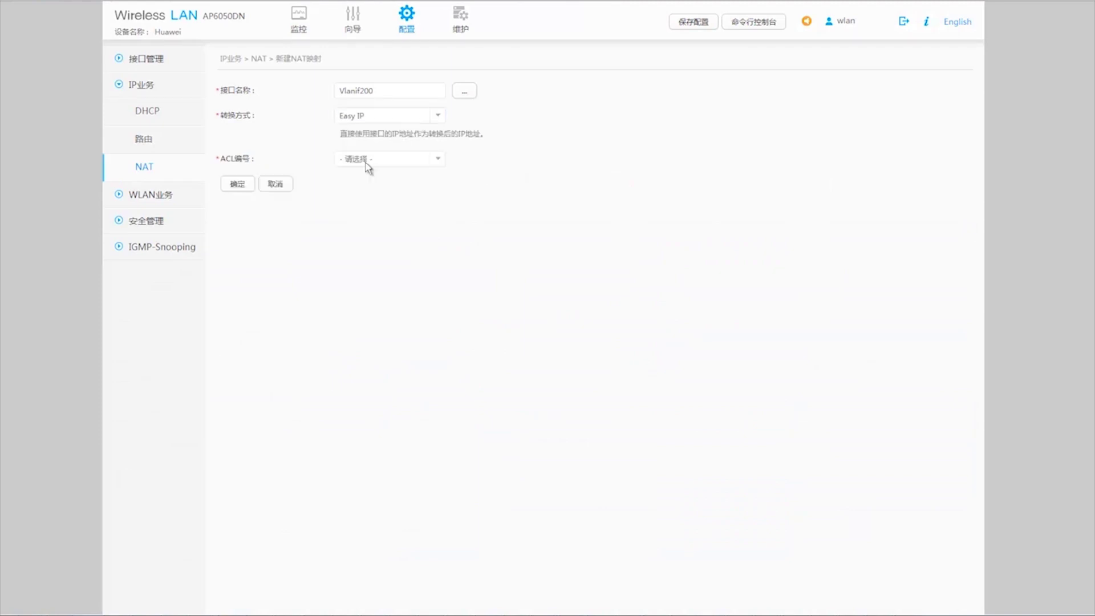
left_click(437, 164)
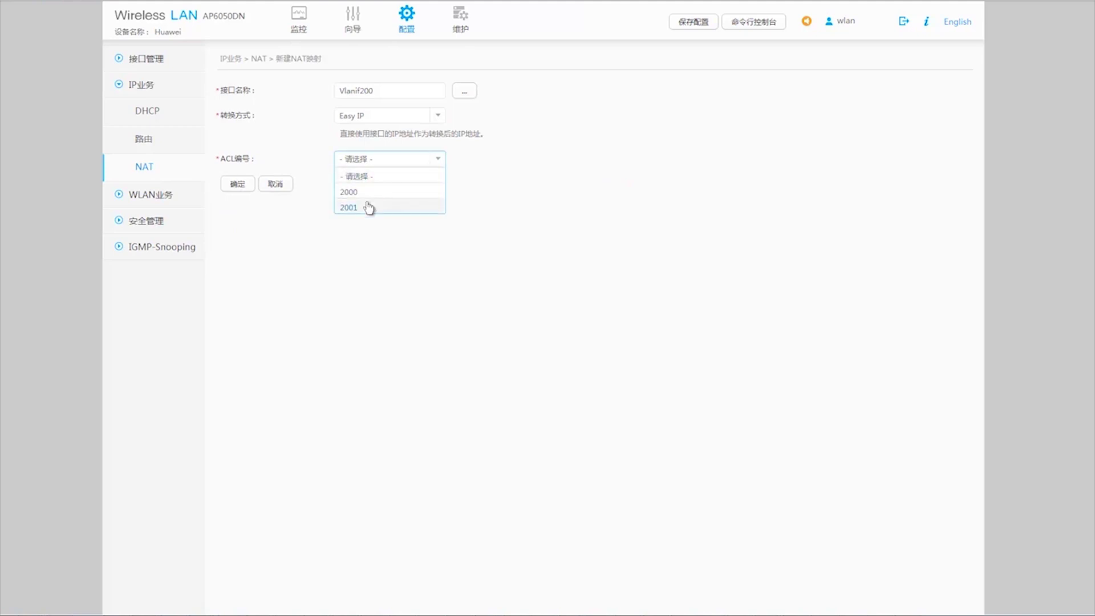
left_click(369, 208)
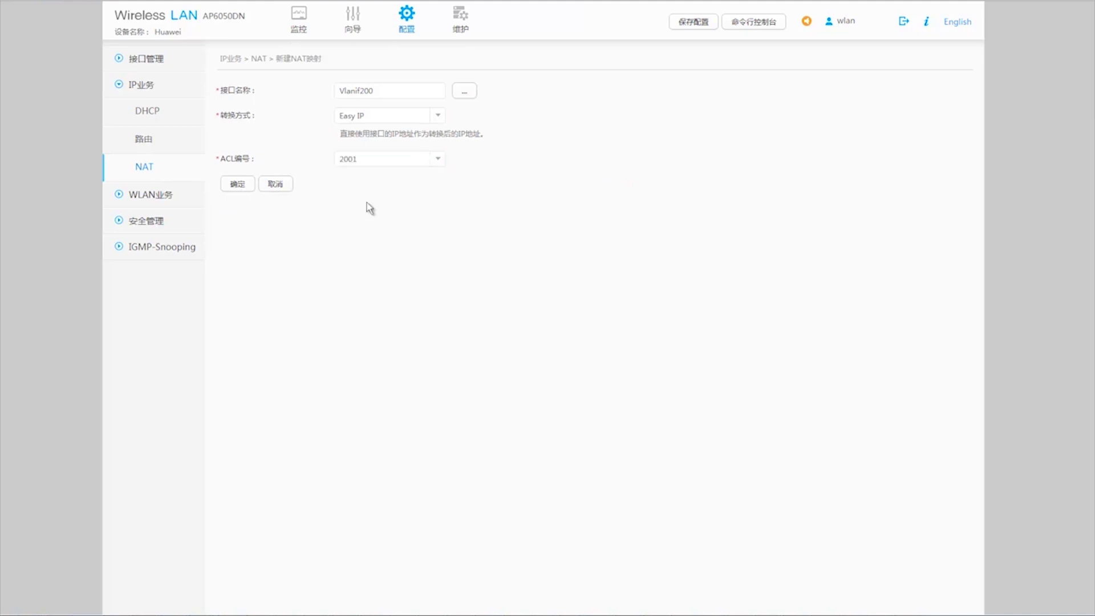
left_click(242, 188)
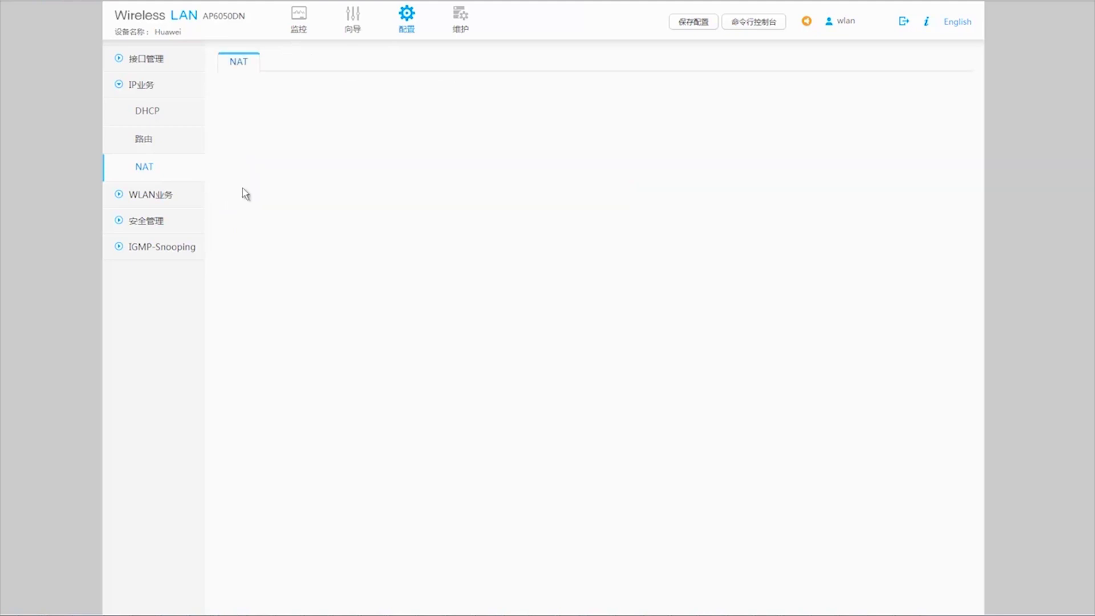